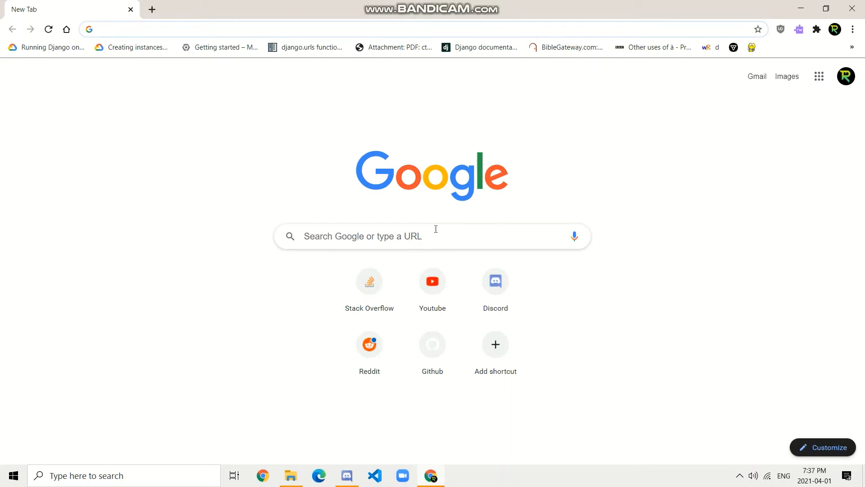
- Search Google for "mingw install"
{"action": "left_click", "coordinate": [463, 238]}
{"action": "left_click", "coordinate": [304, 188]}
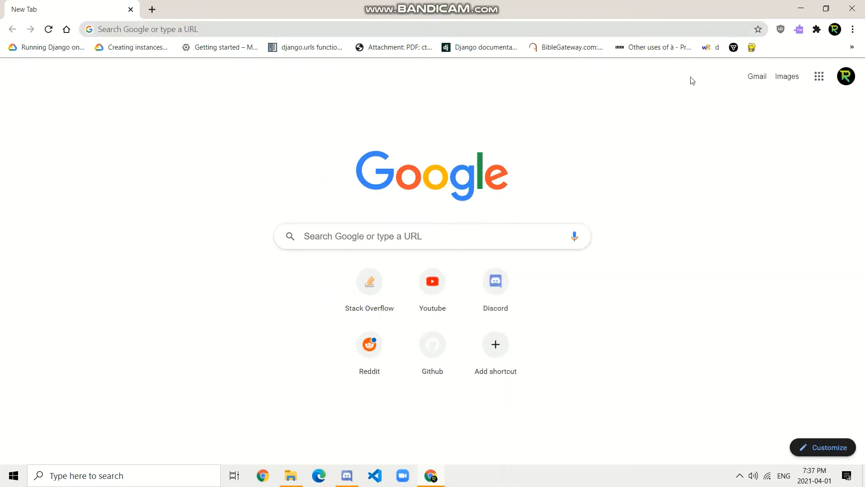
{"action": "left_click", "coordinate": [434, 238]}
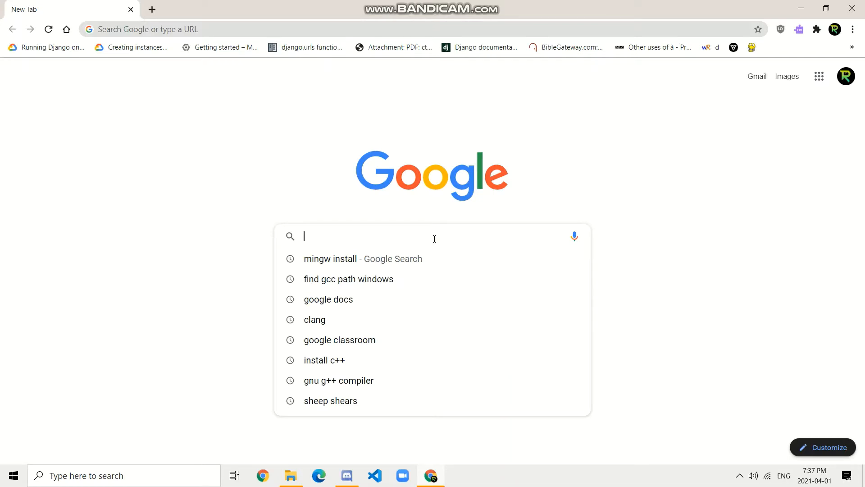
{"action": "type", "text": "mingw ins"}
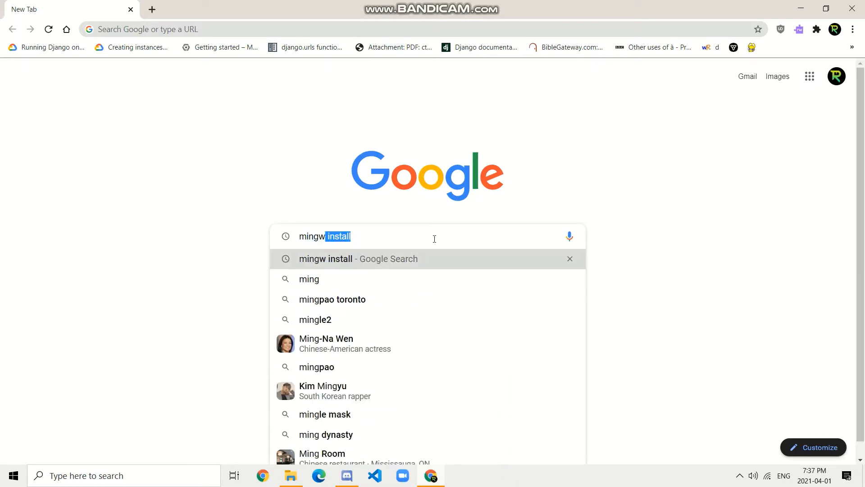
{"action": "type", "text": "ya"}
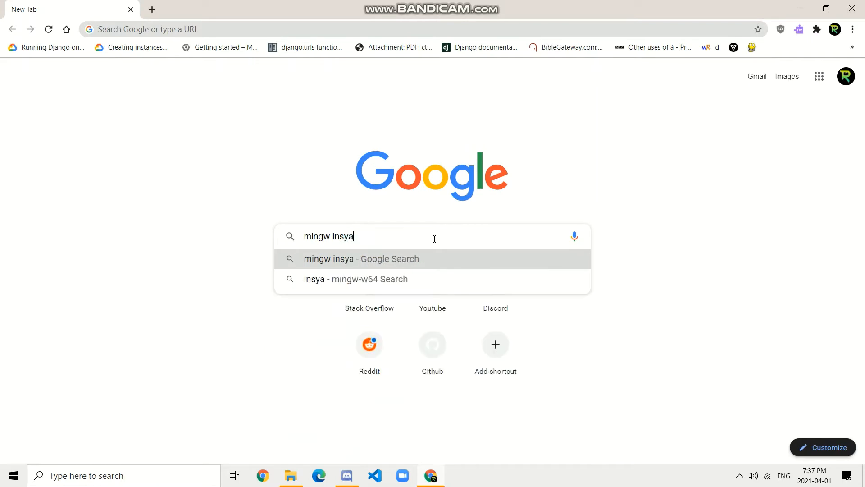
{"action": "key", "text": "BackSpace"}
{"action": "key", "text": "BackSpace"}
{"action": "type", "text": "tal"}
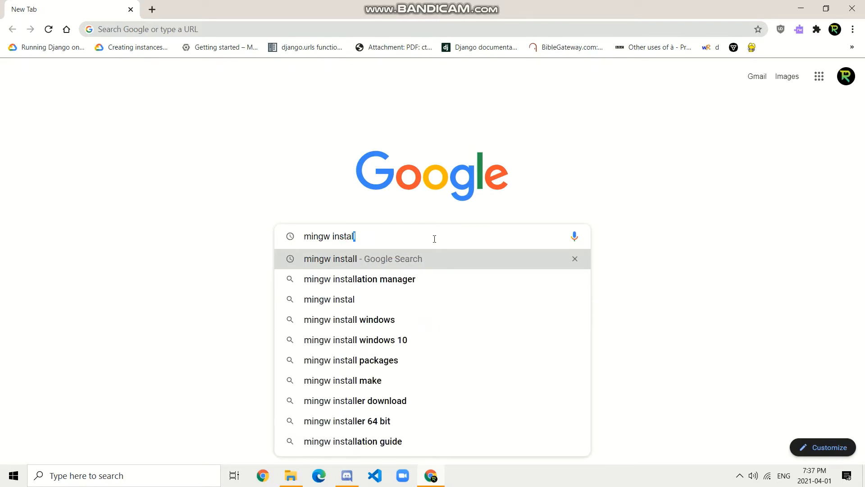
{"action": "type", "text": "l"}
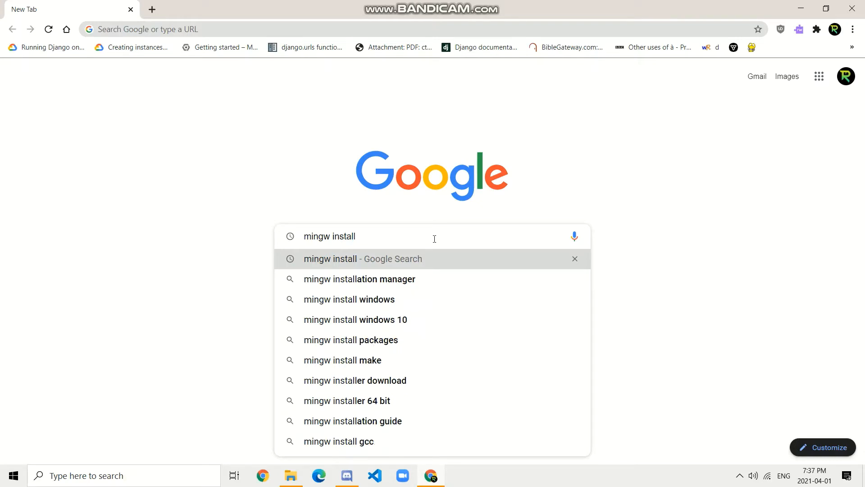
{"action": "key", "text": "Return"}
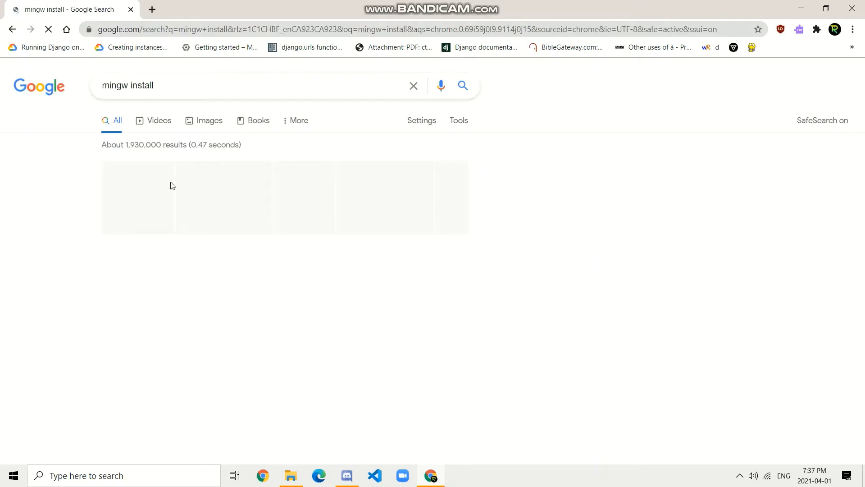
- Open the SourceForge result for MinGW - Minimalist GNU for Windows from the search results
{"action": "scroll", "coordinate": [146, 207], "scroll_direction": "down", "scroll_amount": 5}
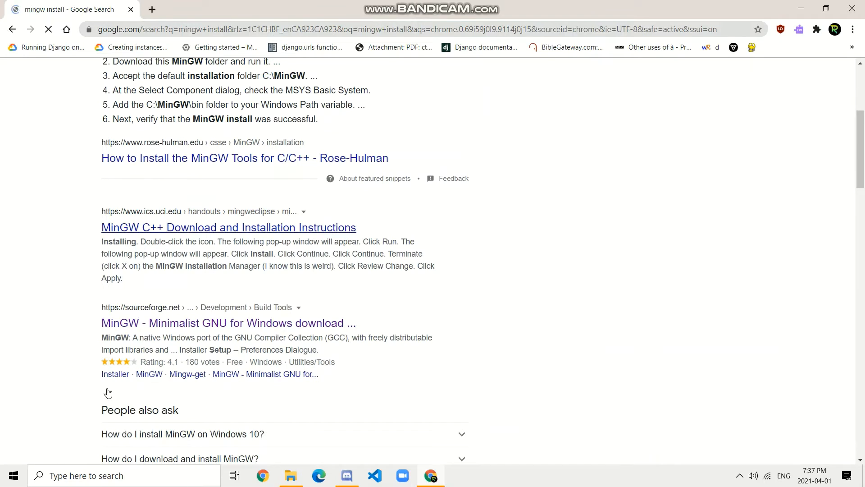
{"action": "right_click", "coordinate": [145, 333]}
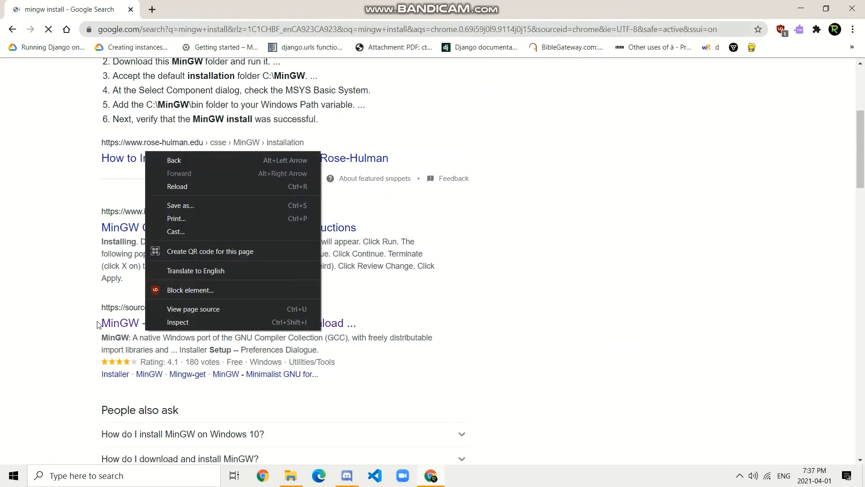
{"action": "left_click", "coordinate": [64, 296]}
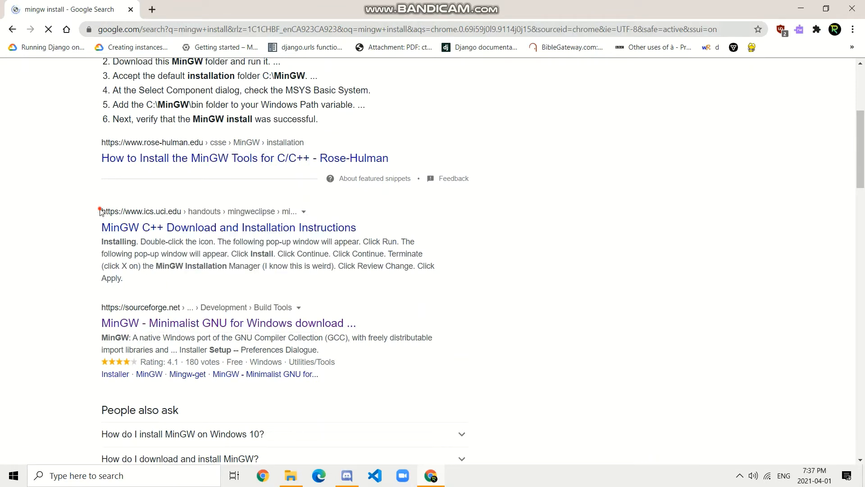
{"action": "left_click_drag", "start_coordinate": [101, 210], "coordinate": [130, 218]}
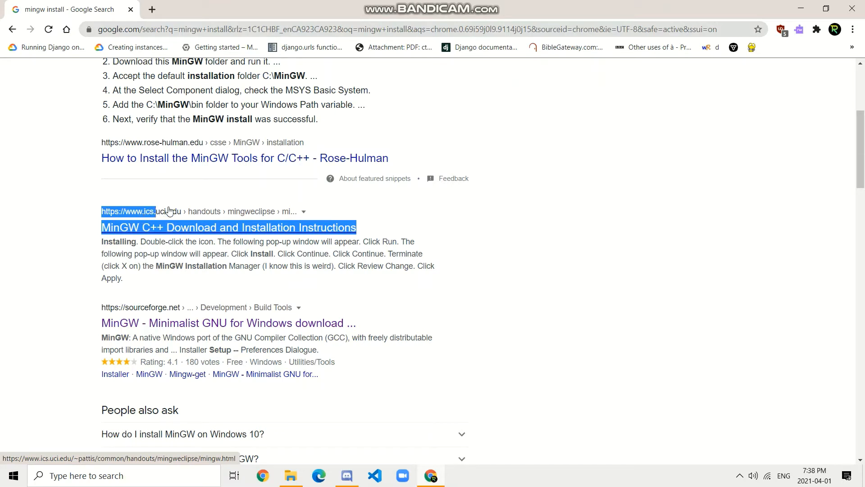
{"action": "left_click", "coordinate": [19, 215]}
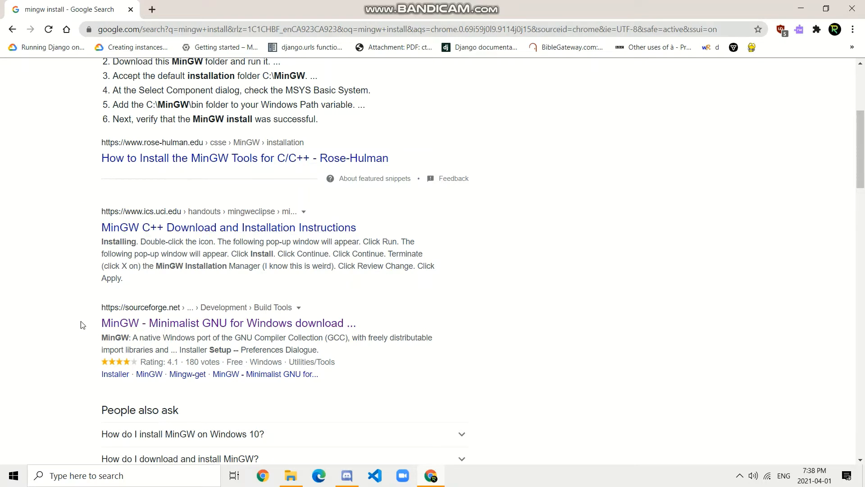
{"action": "left_click_drag", "start_coordinate": [90, 309], "coordinate": [179, 306]}
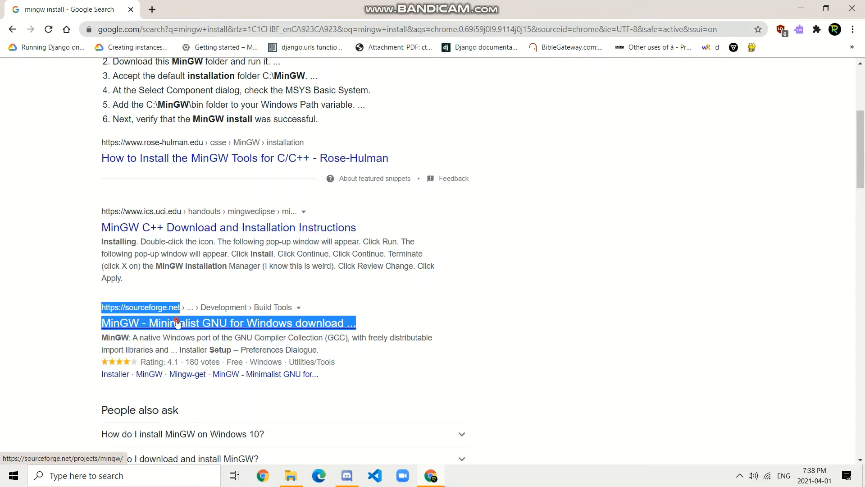
{"action": "left_click", "coordinate": [177, 324]}
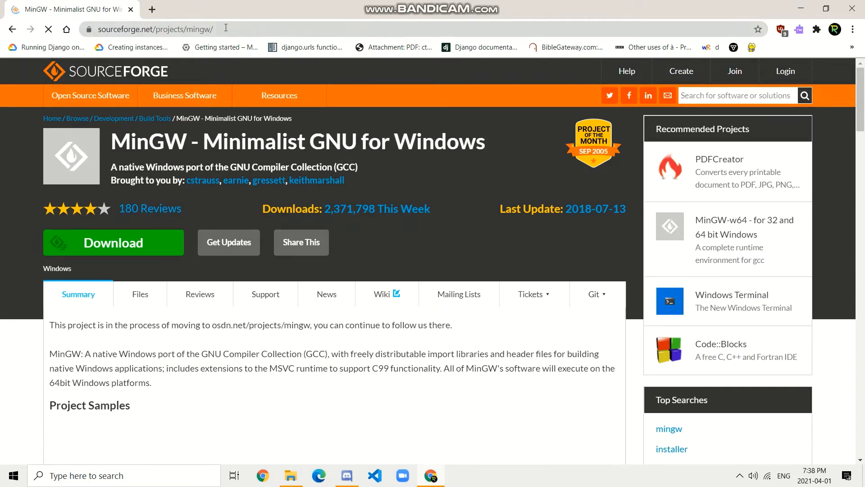
- Copy the MinGW project page's address and paste it into a new tab, closing that tab without loading the page
{"action": "left_click", "coordinate": [209, 28]}
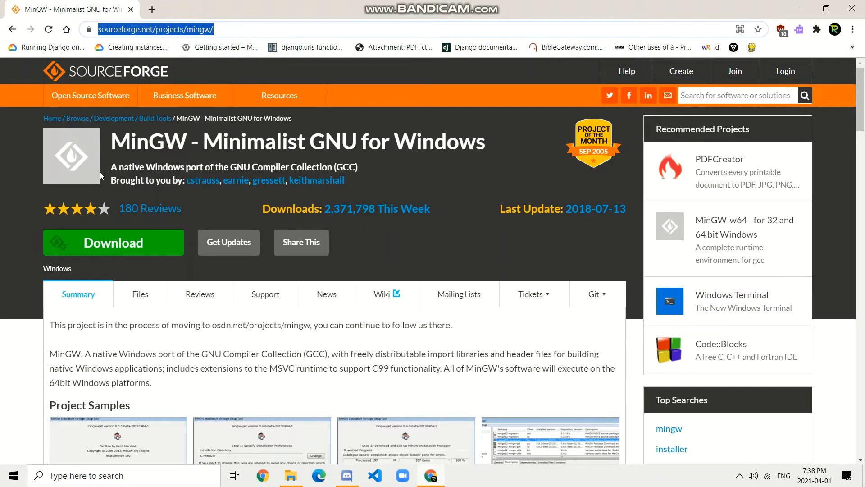
{"action": "left_click", "coordinate": [2, 171]}
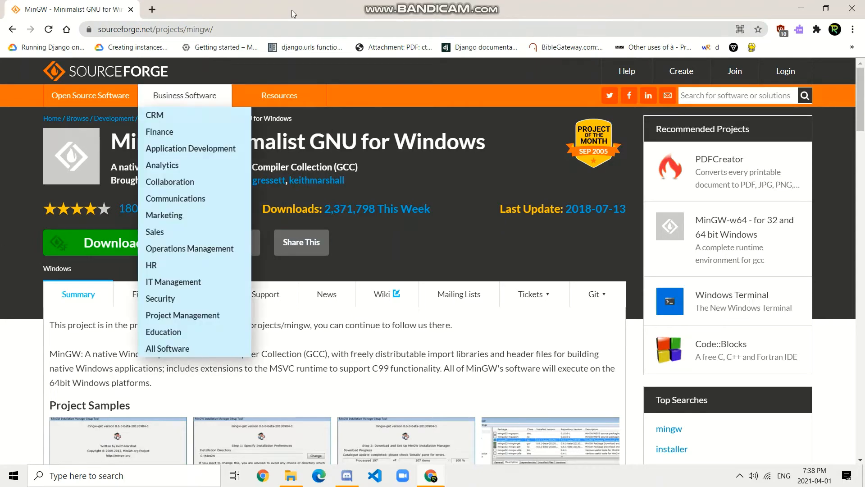
{"action": "left_click", "coordinate": [263, 29]}
{"action": "key", "text": "ctrl+c"}
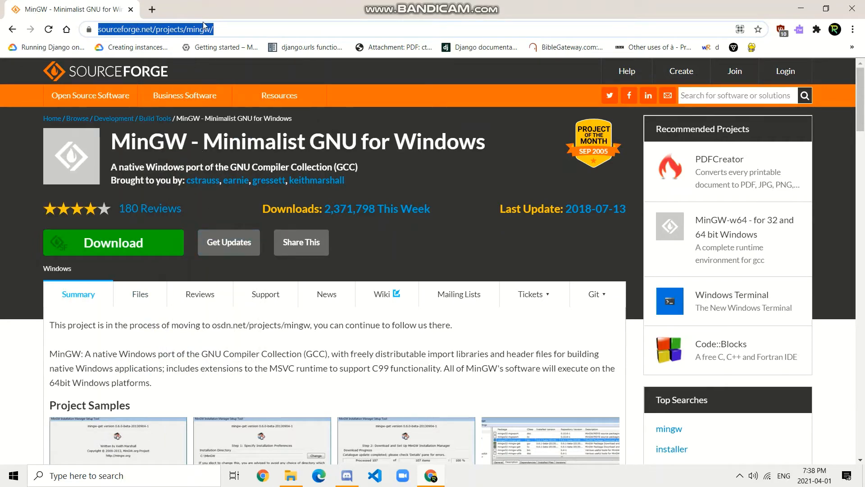
{"action": "left_click", "coordinate": [152, 9]}
{"action": "key", "text": "ctrl+v"}
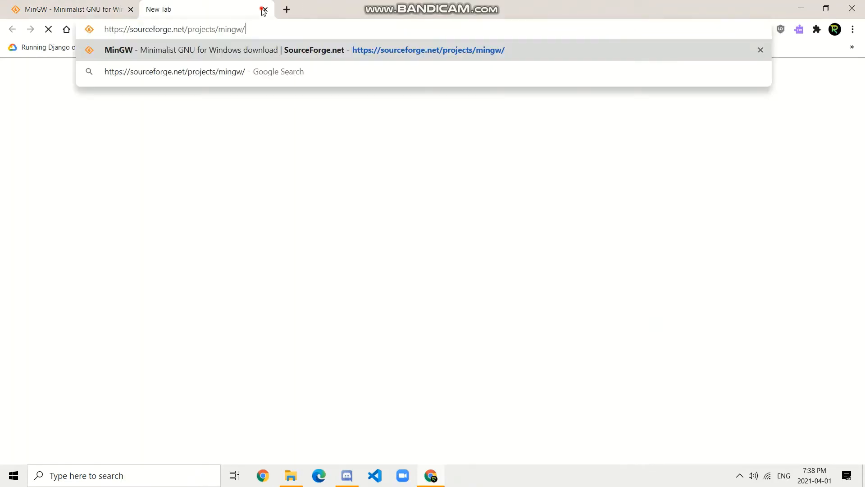
{"action": "left_click", "coordinate": [265, 9]}
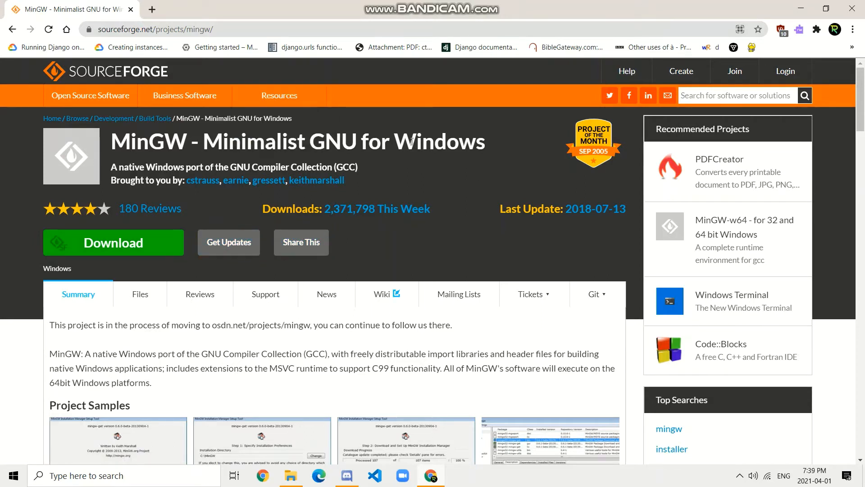
{"action": "left_click", "coordinate": [349, 27]}
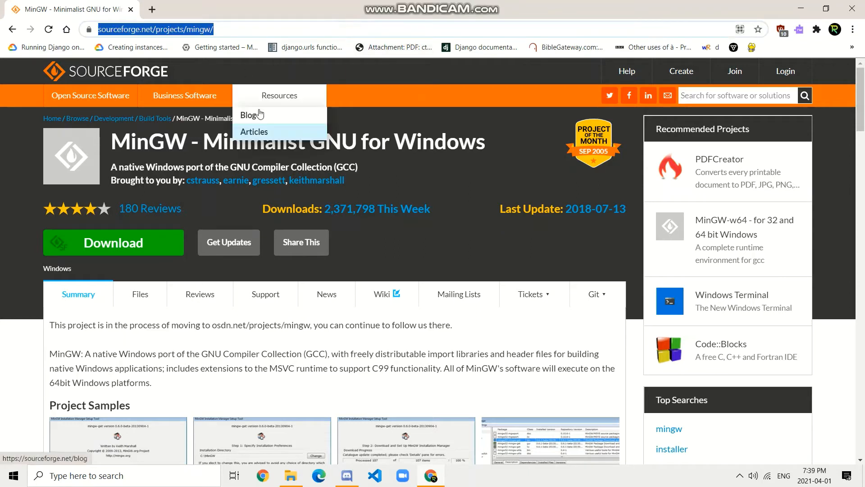
{"action": "mouse_move", "coordinate": [184, 96]}
{"action": "mouse_move", "coordinate": [225, 148]}
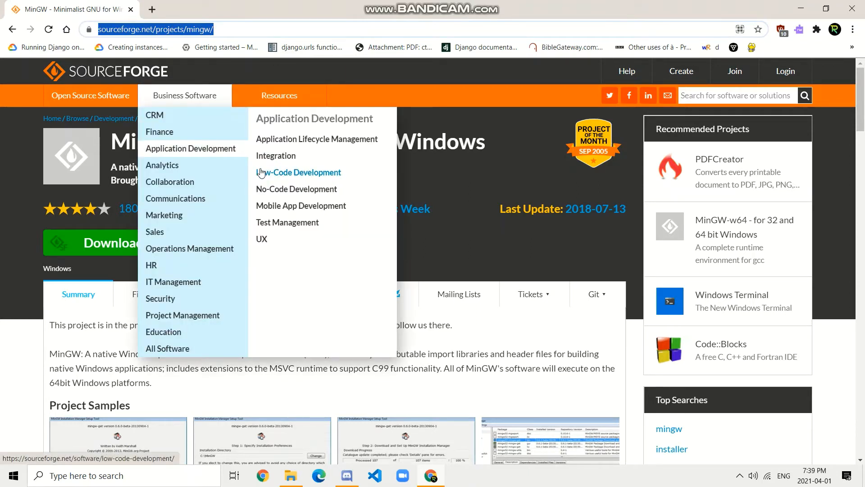
{"action": "left_click", "coordinate": [152, 9]}
{"action": "left_click", "coordinate": [85, 5]}
{"action": "left_click", "coordinate": [144, 6]}
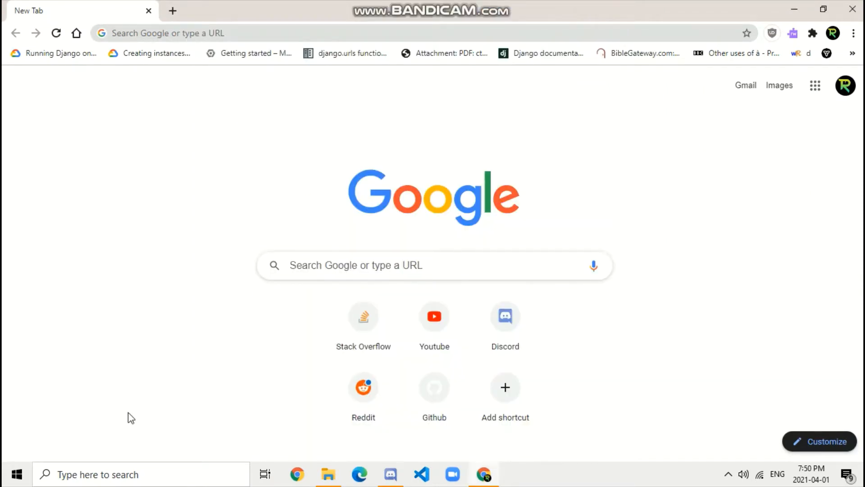
- Find and launch MinGW Installation Manager through Windows search, minimize the browser and maximize the manager's window
{"action": "left_click", "coordinate": [179, 483]}
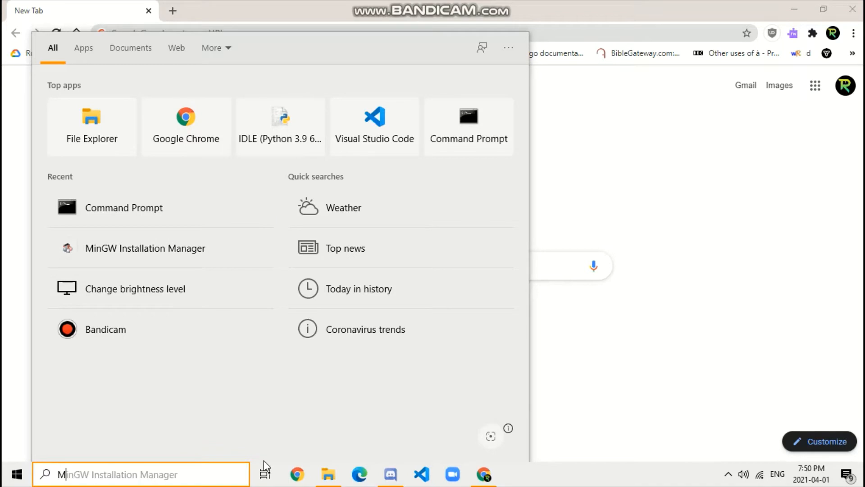
{"action": "type", "text": "Mi"}
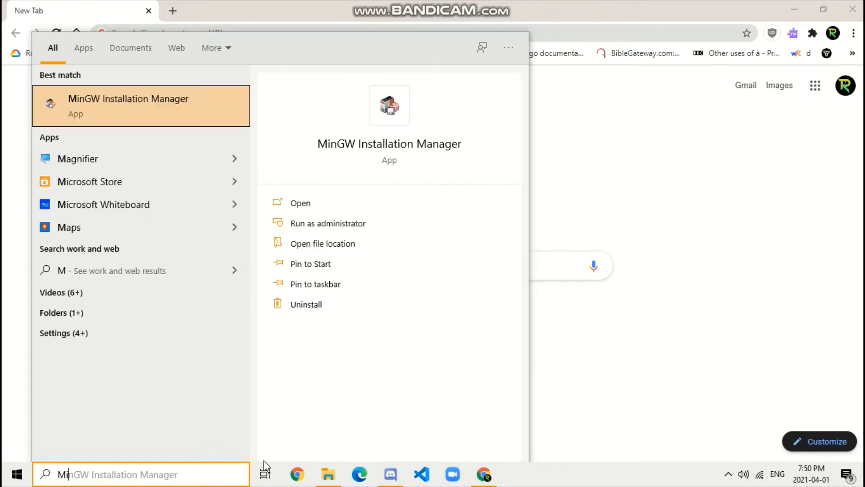
{"action": "type", "text": "nGW In"}
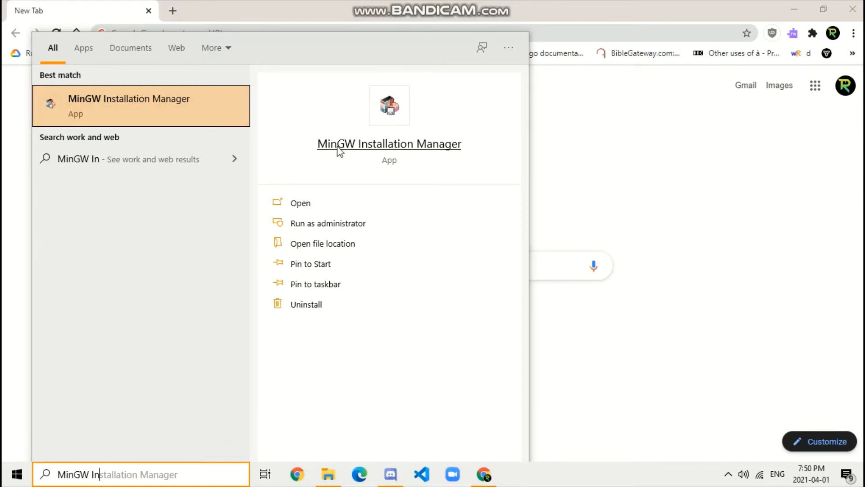
{"action": "left_click", "coordinate": [300, 203]}
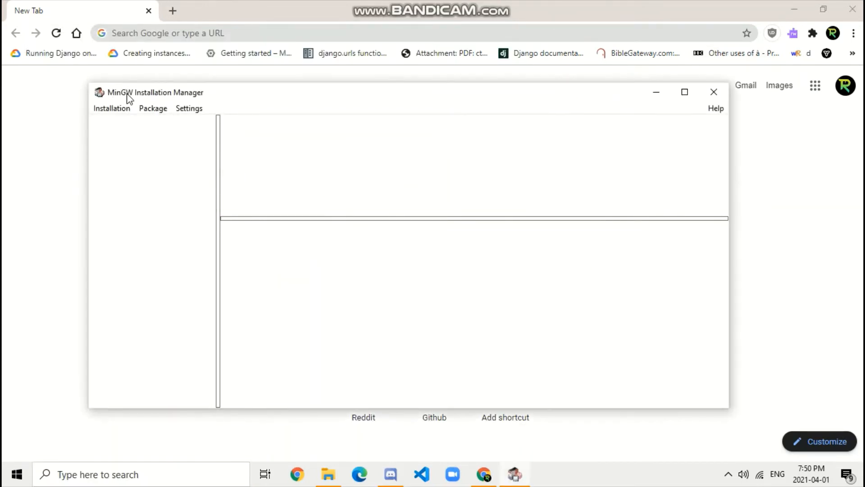
{"action": "left_click", "coordinate": [794, 8]}
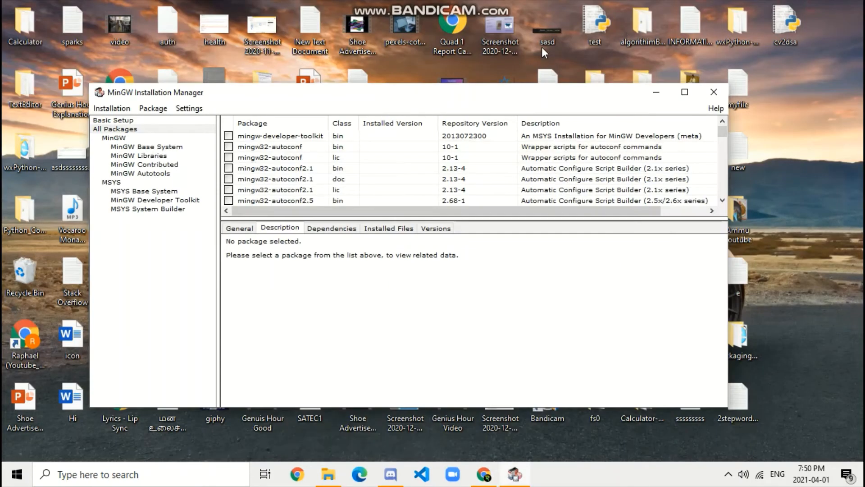
{"action": "double_click", "coordinate": [440, 90]}
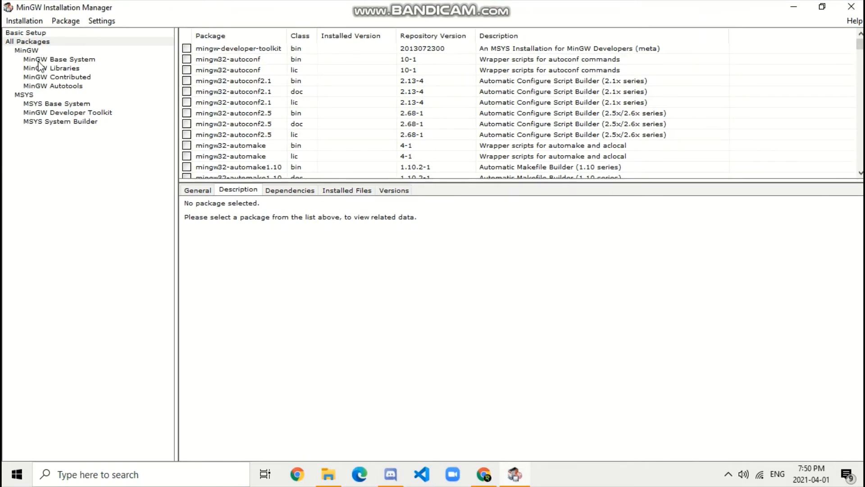
- List the MinGW Base System packages and review the GNU C compiler, C++ compiler and gdb debugger entries
{"action": "left_click", "coordinate": [24, 43]}
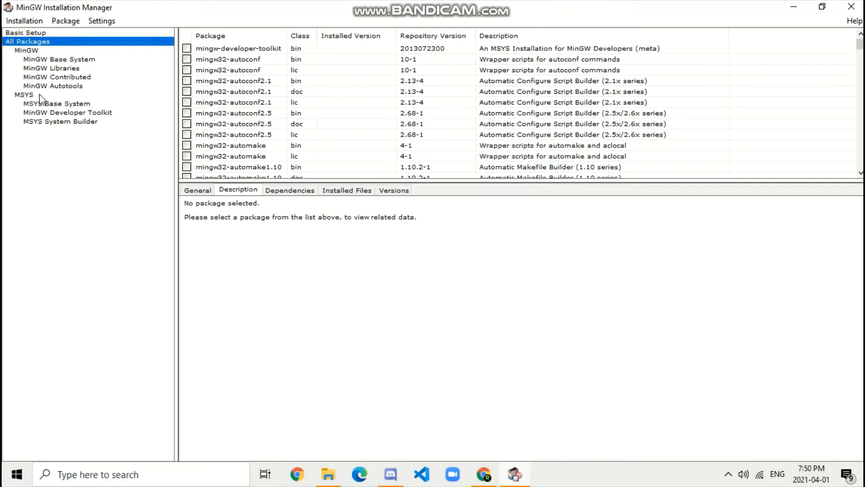
{"action": "double_click", "coordinate": [75, 61]}
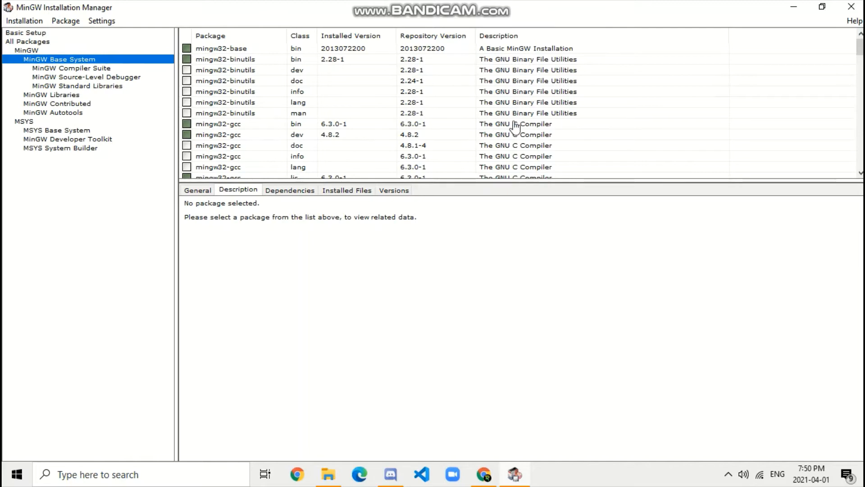
{"action": "scroll", "coordinate": [513, 127], "scroll_direction": "down", "scroll_amount": 4}
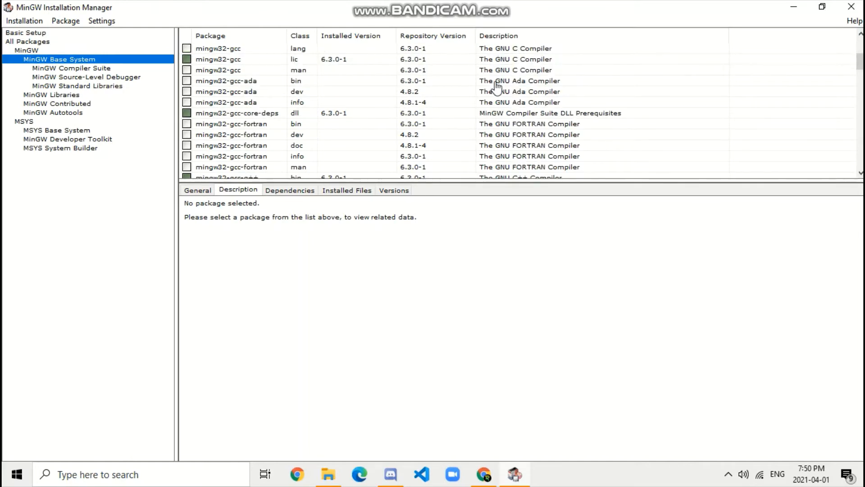
{"action": "scroll", "coordinate": [497, 86], "scroll_direction": "down", "scroll_amount": 4}
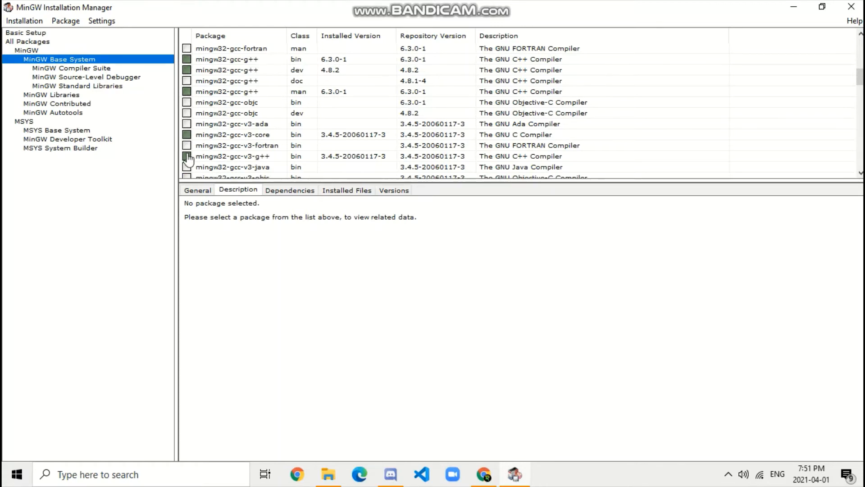
{"action": "scroll", "coordinate": [432, 173], "scroll_direction": "down", "scroll_amount": 4}
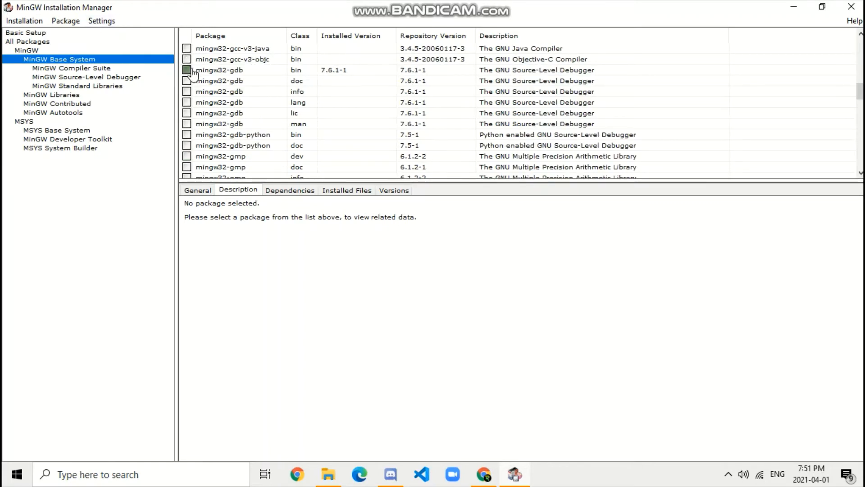
{"action": "scroll", "coordinate": [185, 75], "scroll_direction": "up", "scroll_amount": 8}
{"action": "scroll", "coordinate": [247, 118], "scroll_direction": "down", "scroll_amount": 4}
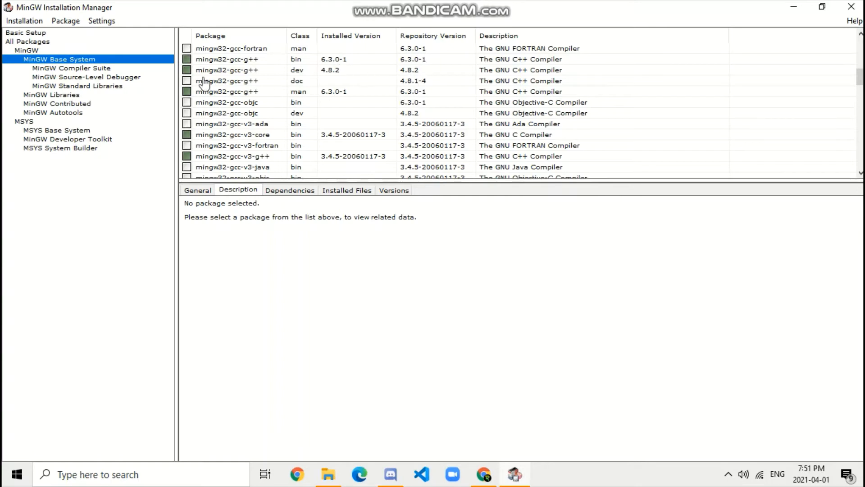
- Mark the doc class of the mingw32-gcc-g++ package for installation
{"action": "left_click", "coordinate": [187, 80]}
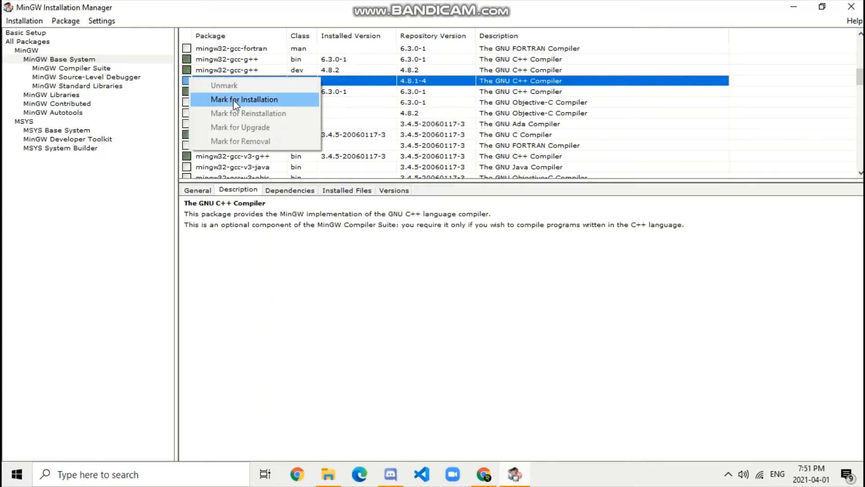
{"action": "left_click", "coordinate": [387, 82]}
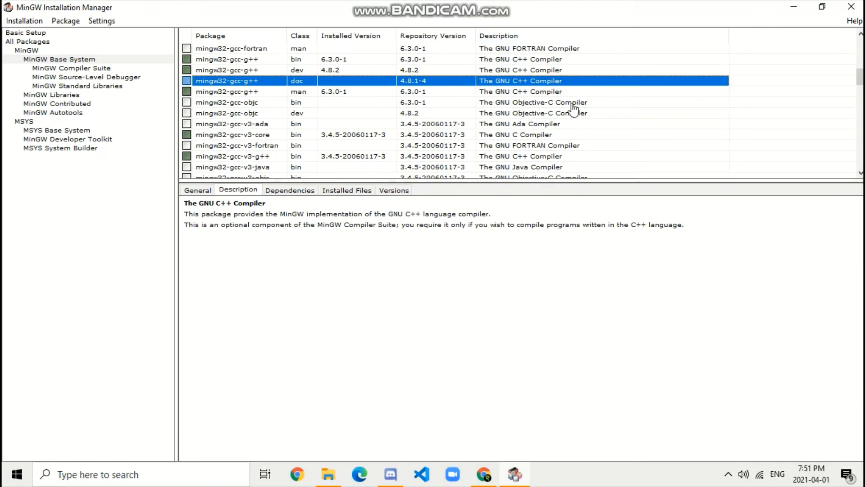
{"action": "left_click", "coordinate": [187, 80]}
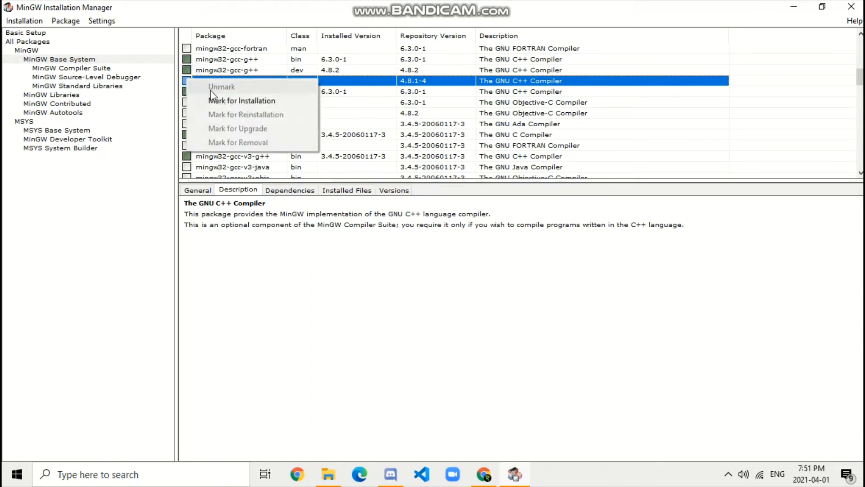
{"action": "left_click", "coordinate": [210, 101]}
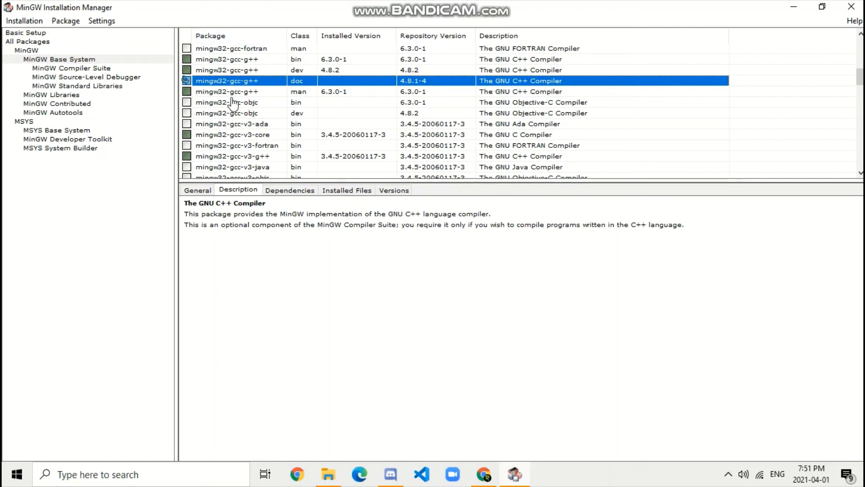
- Apply the pending package changes to install the marked GNU C++ compiler documentation
{"action": "left_click", "coordinate": [16, 21]}
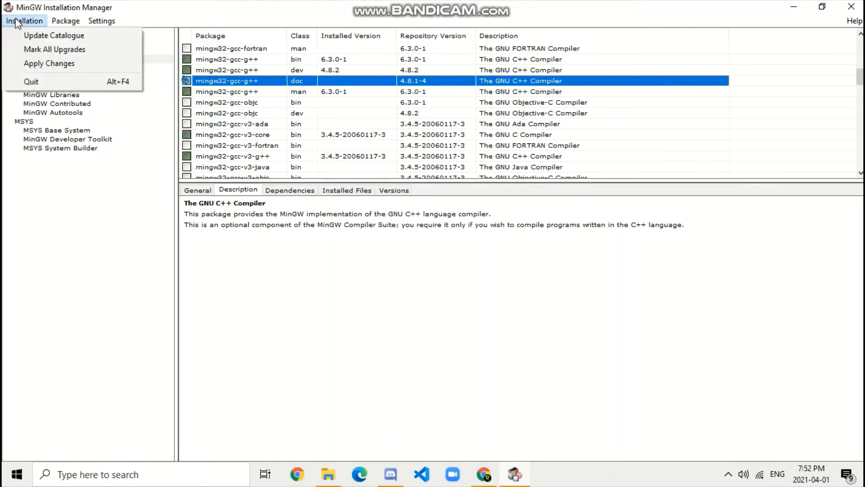
{"action": "left_click", "coordinate": [50, 63]}
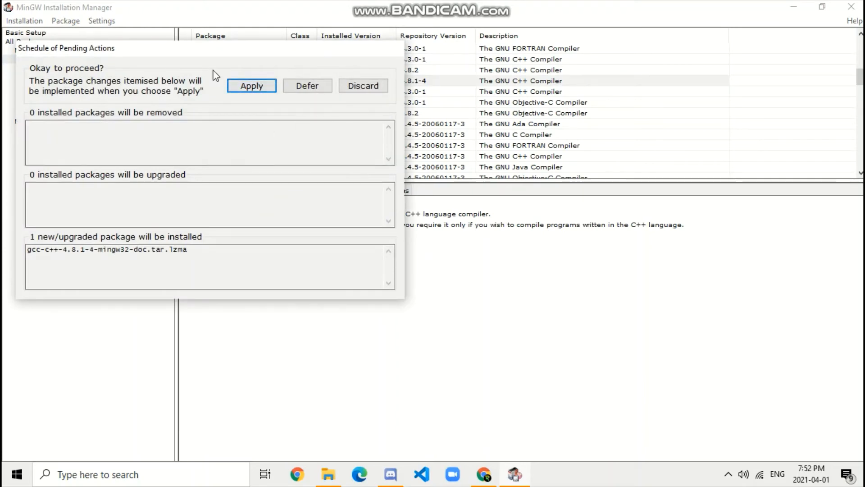
{"action": "left_click_drag", "start_coordinate": [198, 49], "coordinate": [391, 51]}
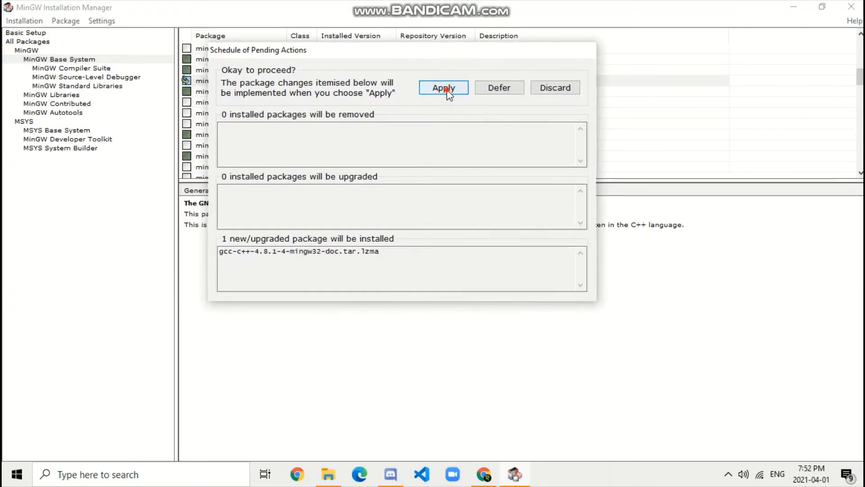
{"action": "left_click", "coordinate": [446, 89]}
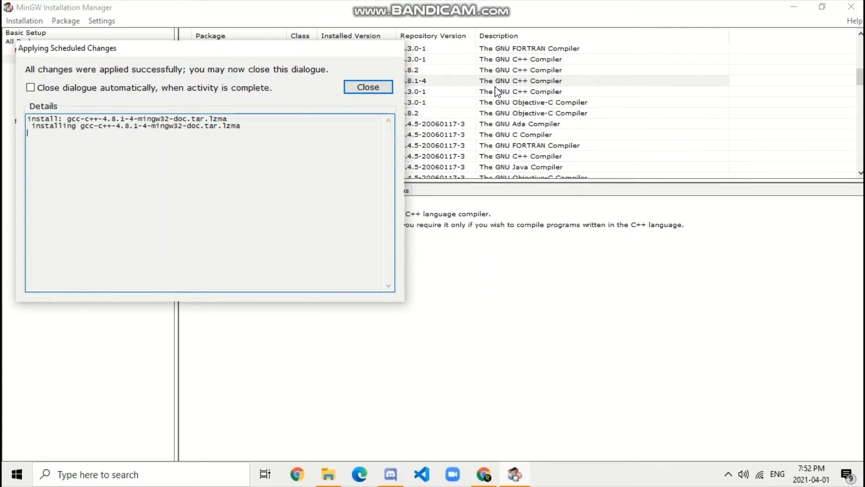
- Review the installation details in the Applying Scheduled Changes dialog, close it and exit MinGW Installation Manager
{"action": "left_click_drag", "start_coordinate": [353, 51], "coordinate": [525, 259]}
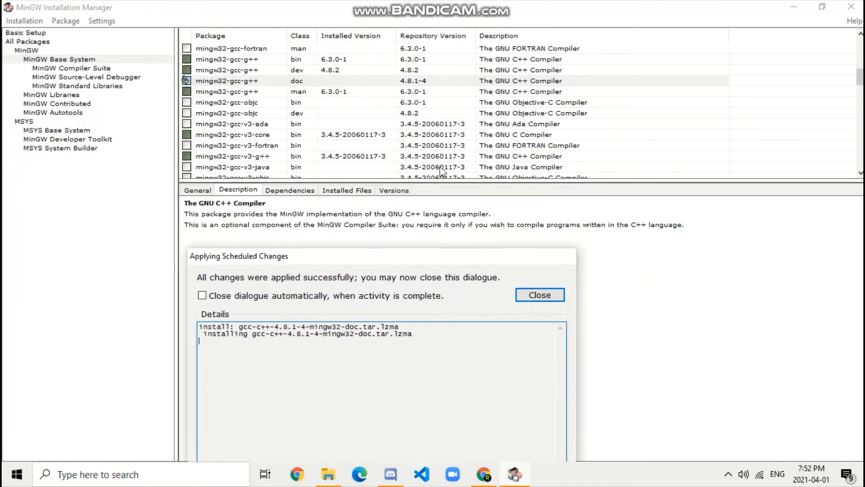
{"action": "left_click_drag", "start_coordinate": [351, 260], "coordinate": [313, 97]}
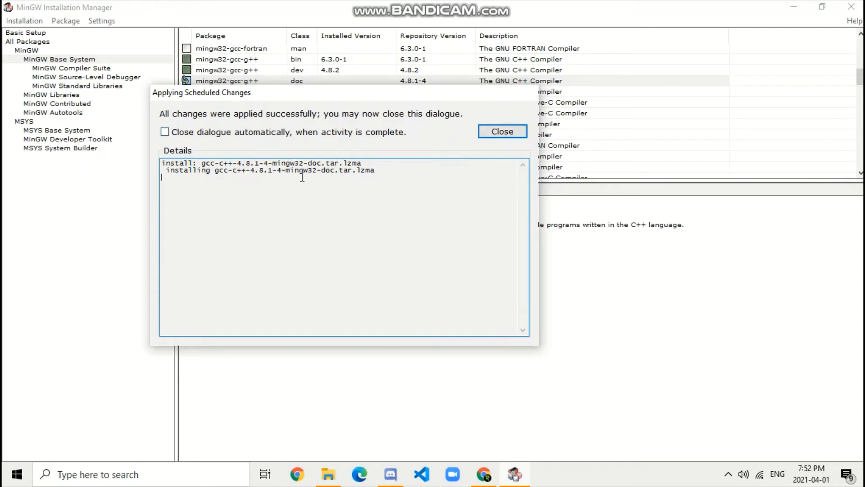
{"action": "left_click_drag", "start_coordinate": [367, 179], "coordinate": [162, 158]}
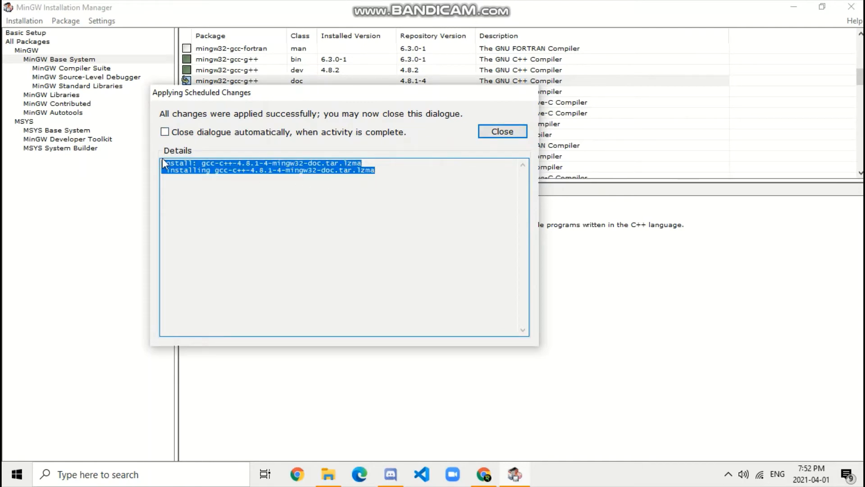
{"action": "left_click", "coordinate": [176, 195]}
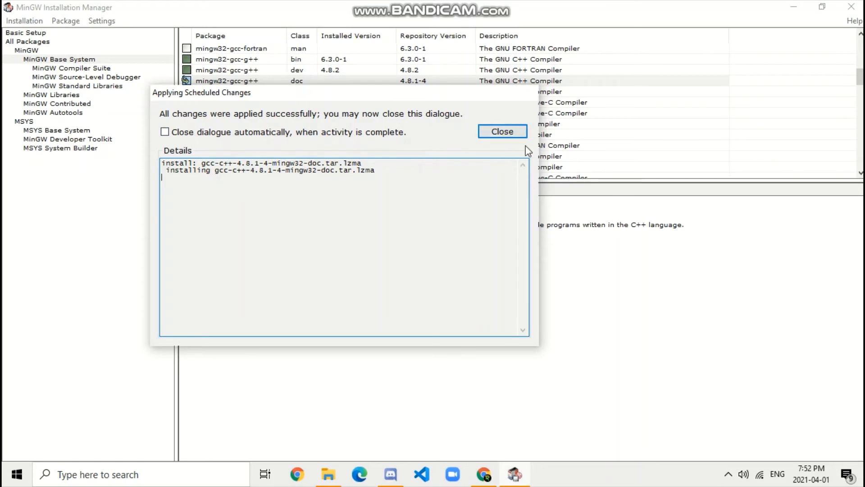
{"action": "left_click", "coordinate": [497, 132]}
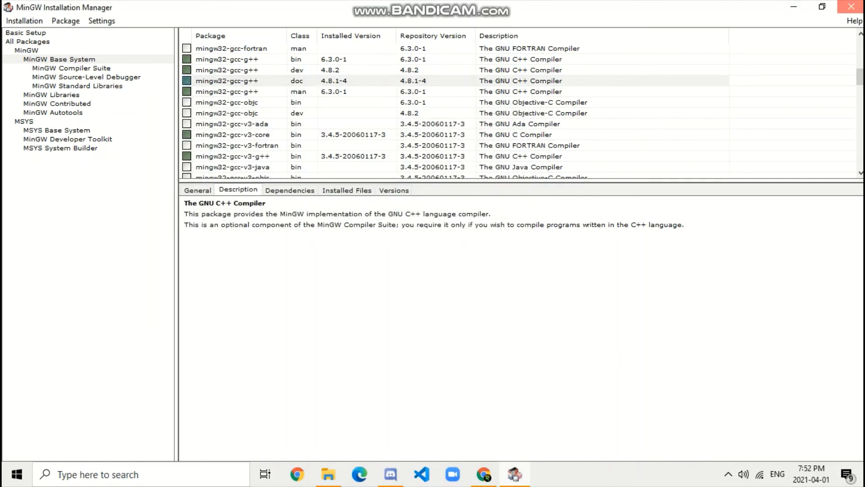
{"action": "left_click", "coordinate": [851, 6]}
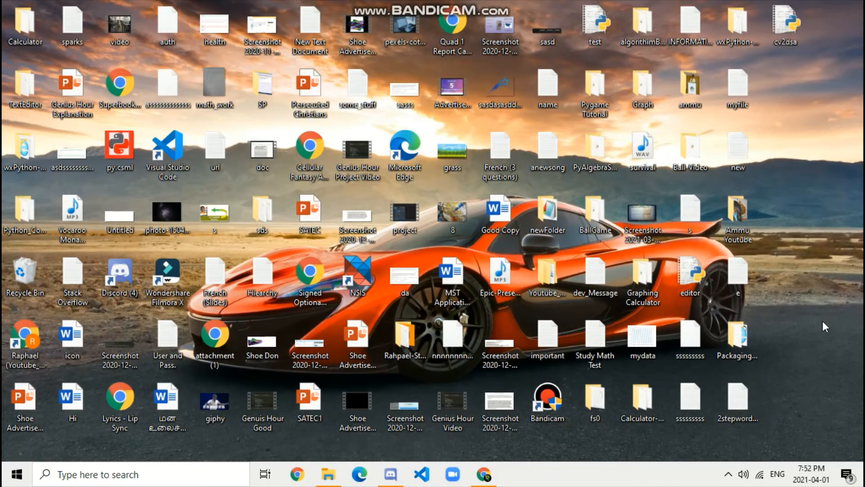
{"action": "left_click", "coordinate": [726, 477]}
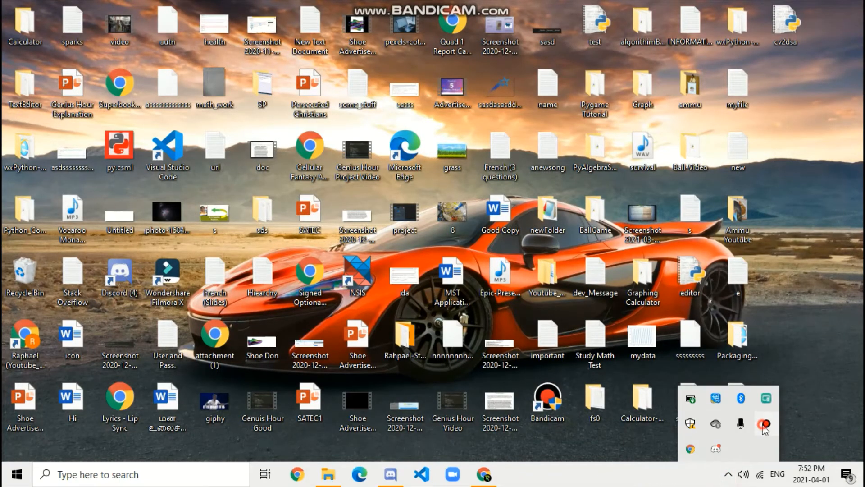
{"action": "left_click", "coordinate": [766, 423]}
{"action": "left_click", "coordinate": [617, 68]}
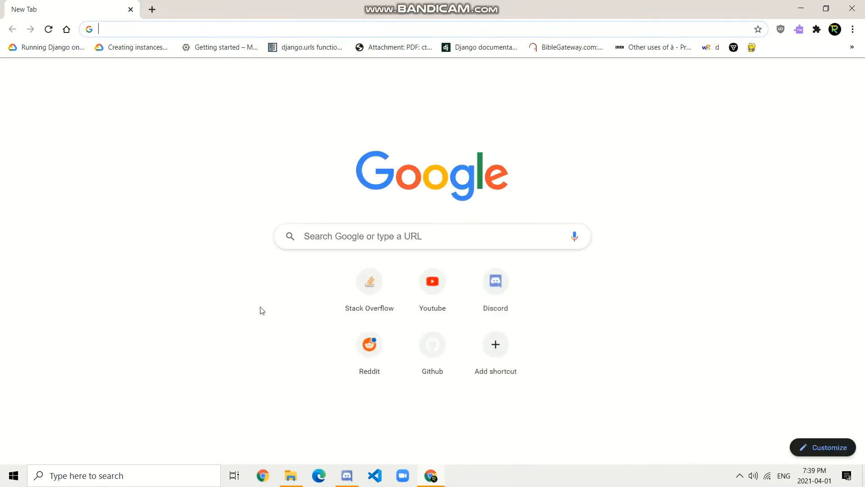
- Switch to File Explorer and open This PC
{"action": "left_click", "coordinate": [288, 482]}
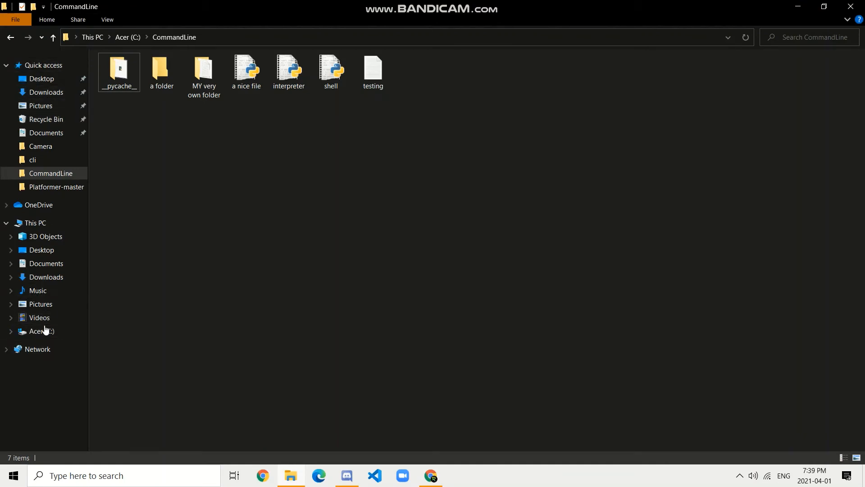
{"action": "left_click", "coordinate": [32, 223]}
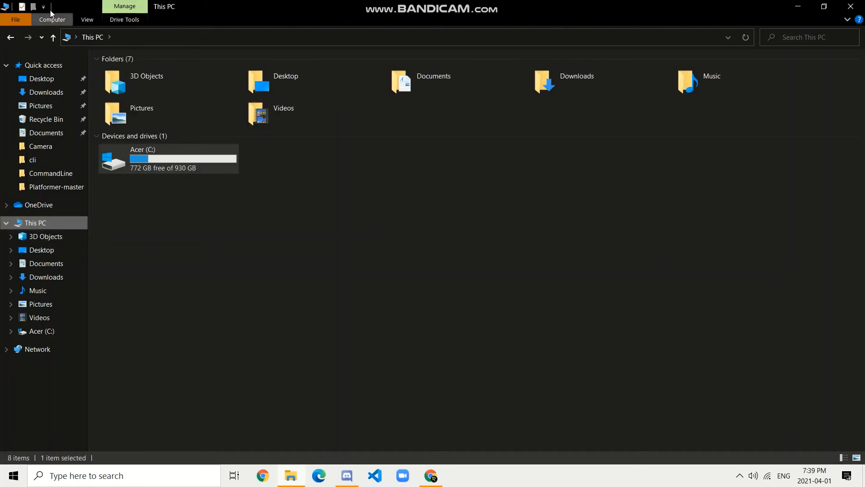
{"action": "left_click", "coordinate": [287, 316]}
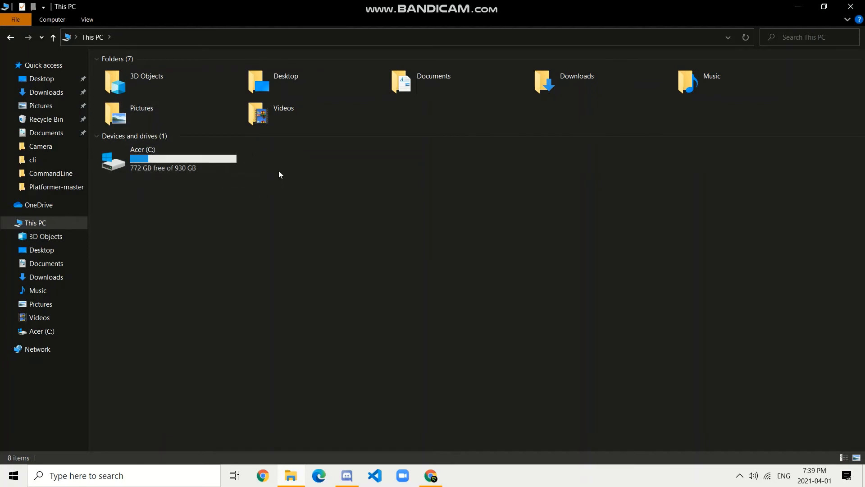
{"action": "right_click", "coordinate": [260, 168]}
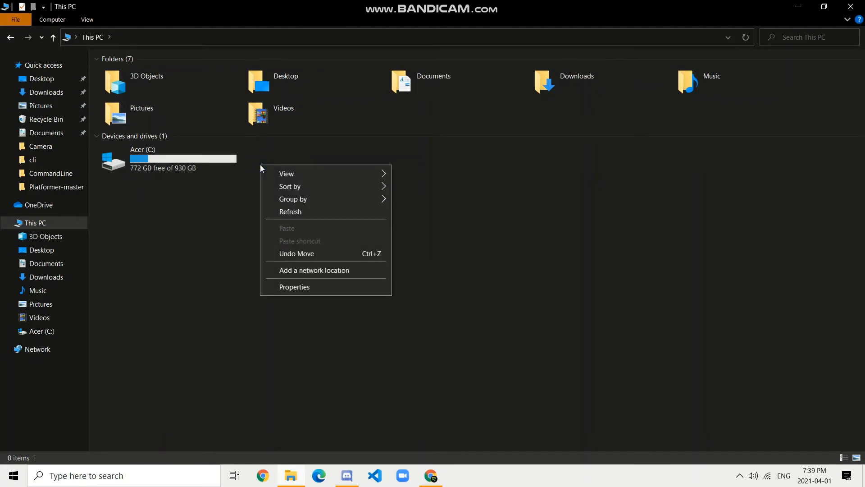
{"action": "left_click", "coordinate": [236, 185]}
{"action": "right_click", "coordinate": [269, 163]}
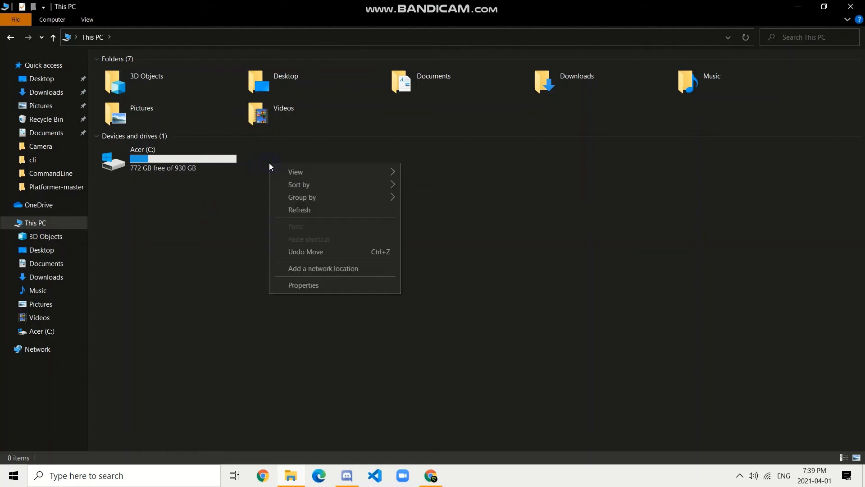
{"action": "left_click", "coordinate": [255, 169]}
{"action": "right_click", "coordinate": [260, 161]}
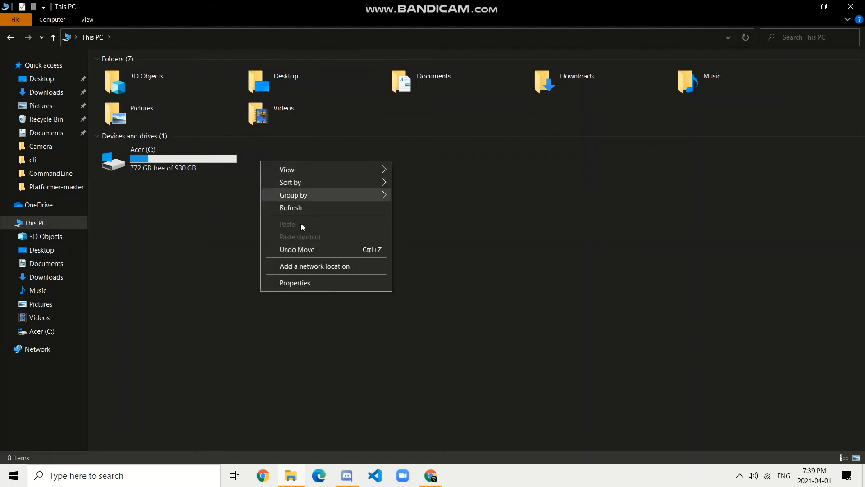
{"action": "left_click", "coordinate": [303, 283]}
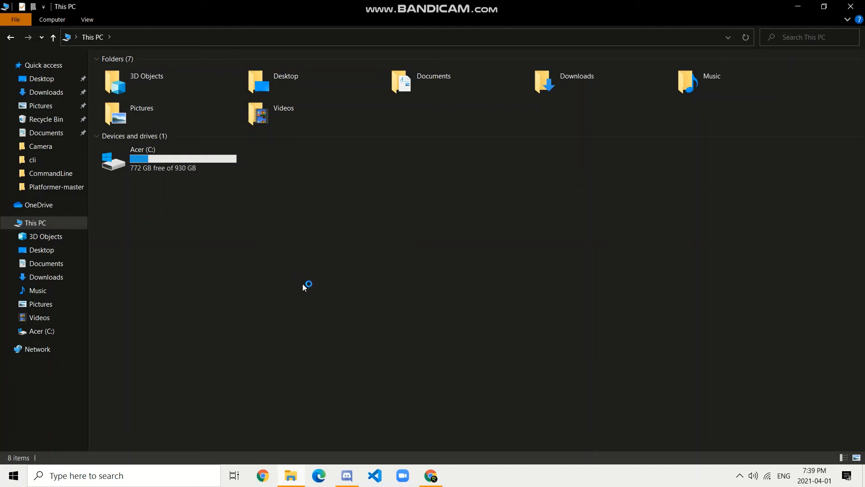
{"action": "right_click", "coordinate": [282, 178]}
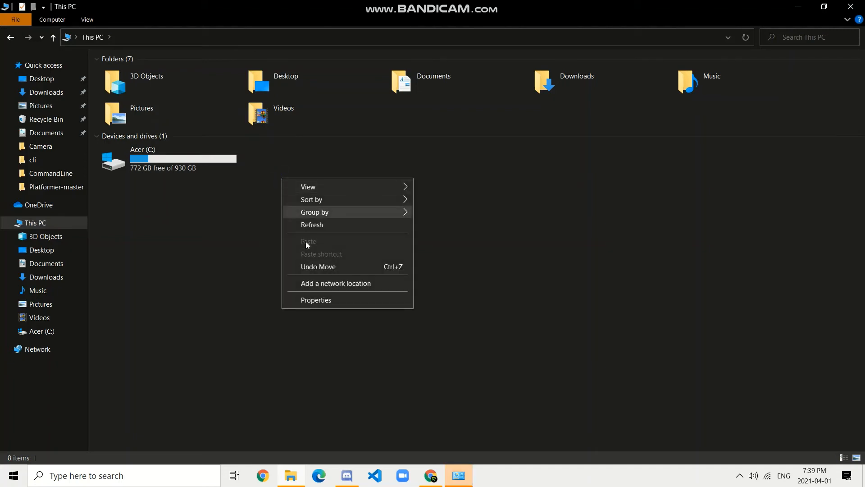
{"action": "left_click", "coordinate": [398, 408]}
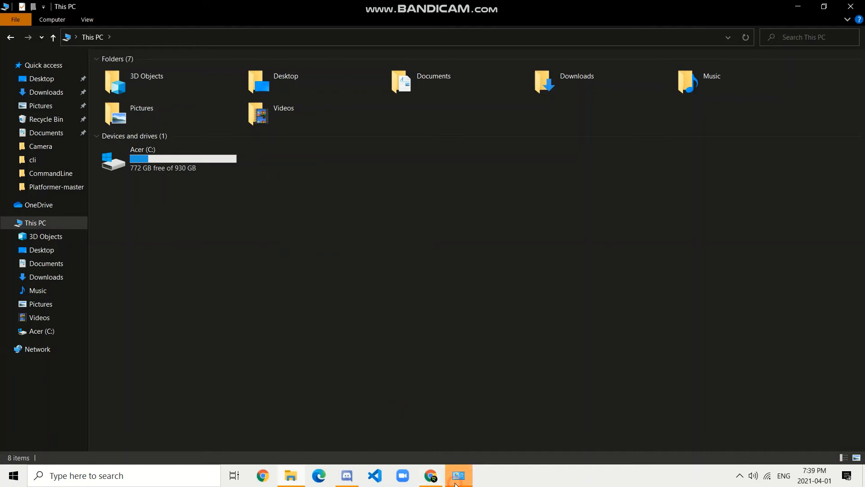
{"action": "left_click", "coordinate": [458, 475]}
{"action": "left_click", "coordinate": [851, 6]}
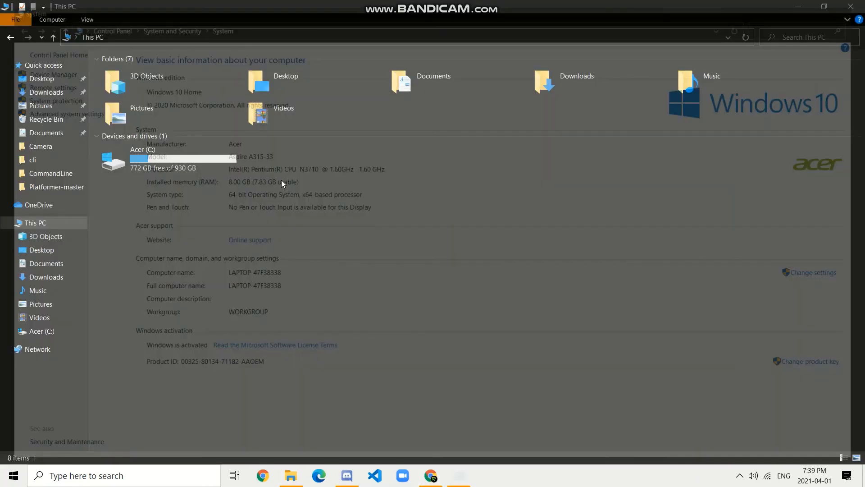
- Open the system properties of This PC and bring up its advanced system settings
{"action": "right_click", "coordinate": [275, 181]}
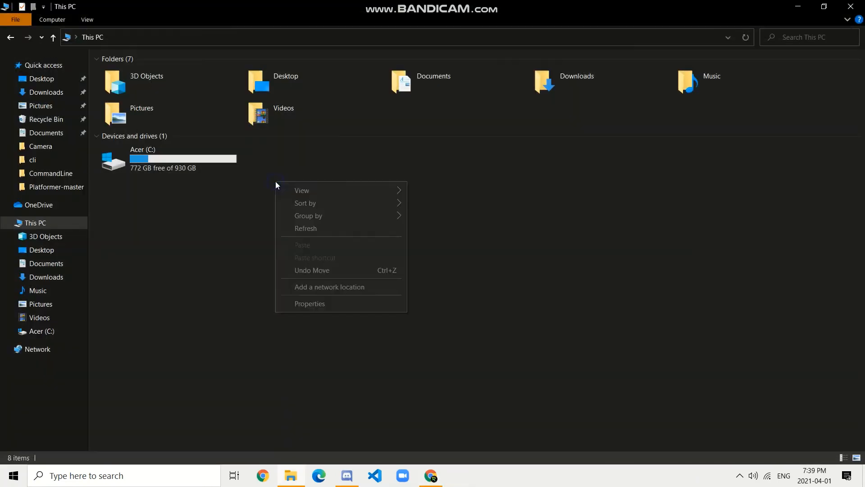
{"action": "left_click", "coordinate": [328, 305]}
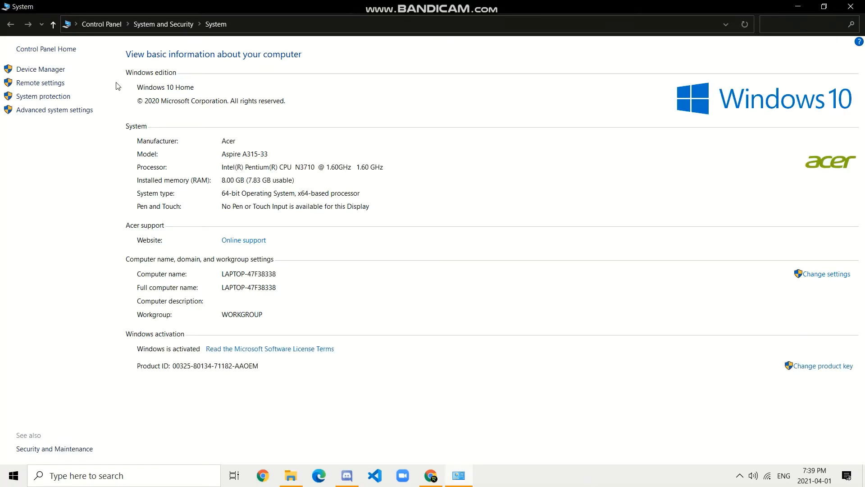
{"action": "left_click", "coordinate": [51, 113]}
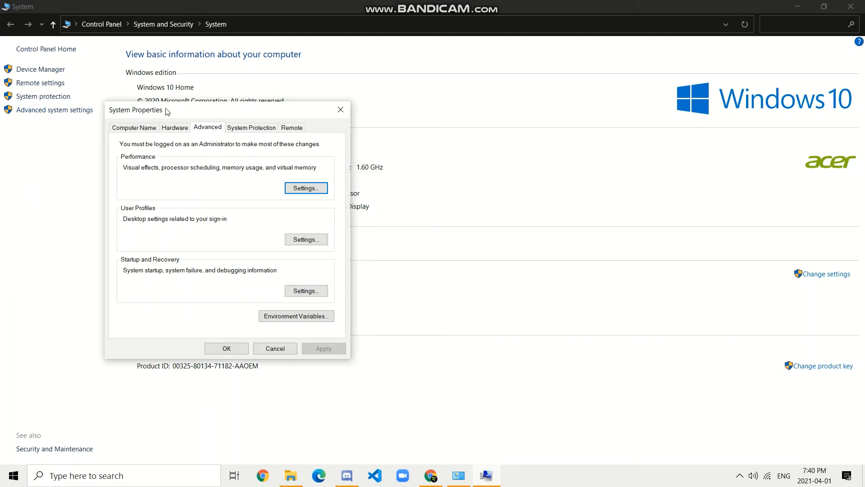
- Reposition the System Properties dialog and open the environment variables
{"action": "left_click_drag", "start_coordinate": [188, 113], "coordinate": [410, 106]}
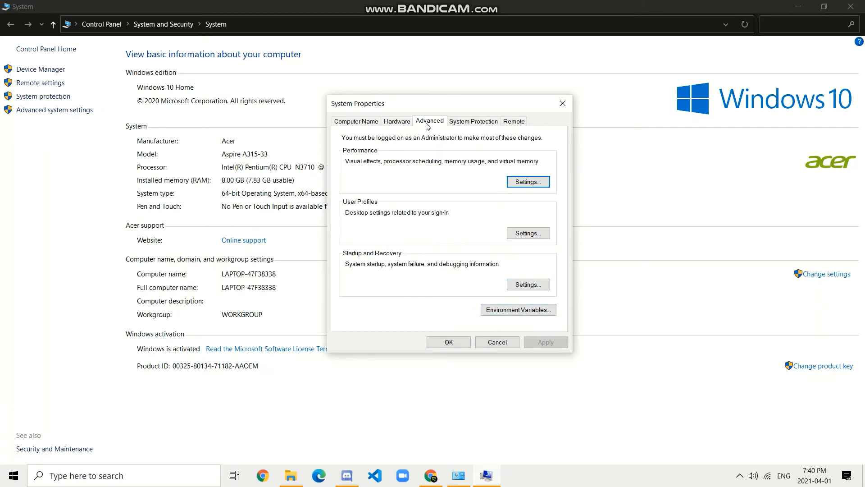
{"action": "left_click_drag", "start_coordinate": [359, 90], "coordinate": [338, 92]}
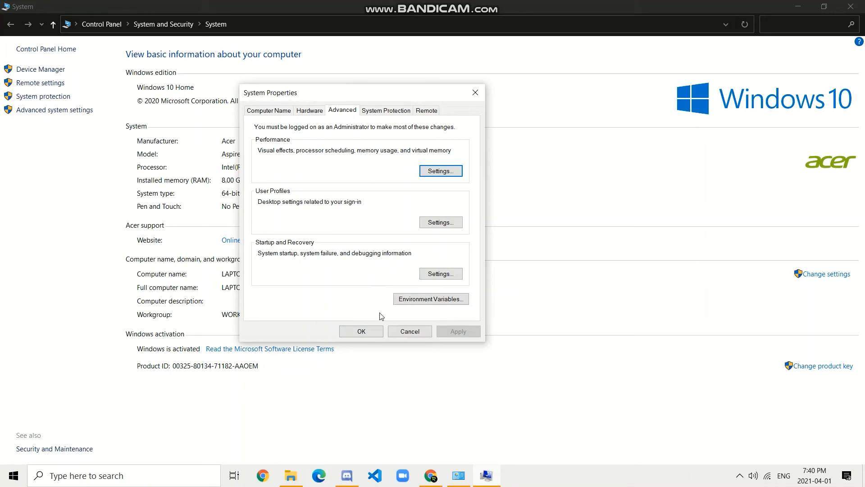
{"action": "left_click", "coordinate": [429, 300]}
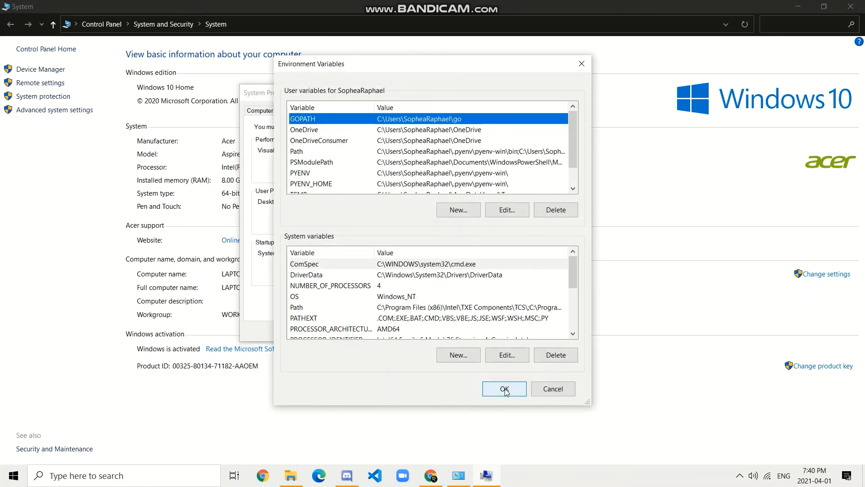
- Select the Path variable among the system variables, open it for editing and reposition its dialog
{"action": "scroll", "coordinate": [372, 144], "scroll_direction": "down", "scroll_amount": 1}
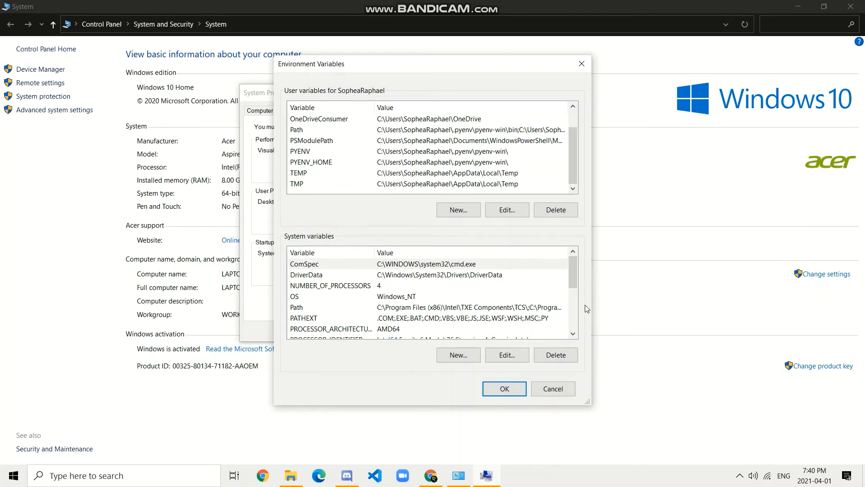
{"action": "mouse_move", "coordinate": [570, 276]}
{"action": "left_mouse_down"}
{"action": "mouse_move", "coordinate": [572, 299]}
{"action": "mouse_move", "coordinate": [575, 265]}
{"action": "left_mouse_up"}
{"action": "left_click", "coordinate": [369, 268]}
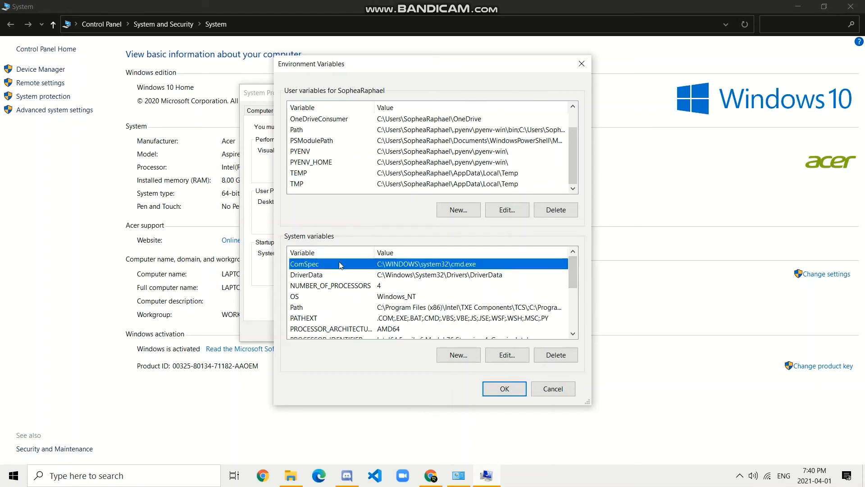
{"action": "left_click", "coordinate": [326, 275]}
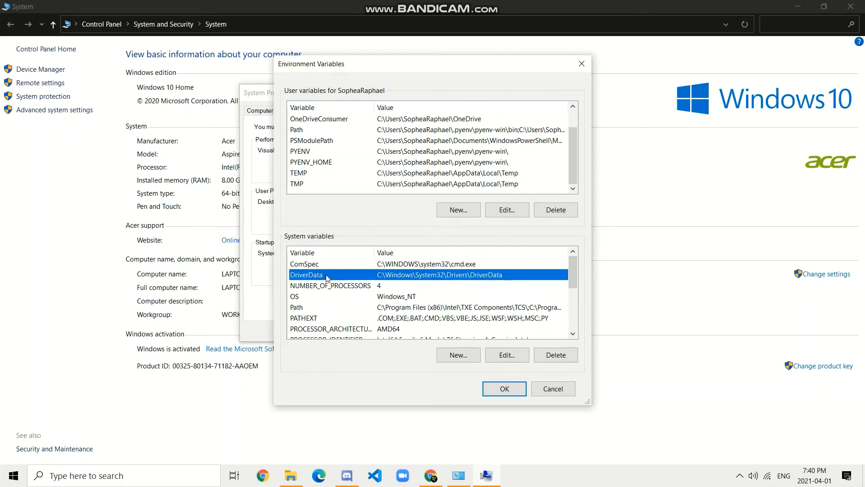
{"action": "key", "text": "Down"}
{"action": "key", "text": "Down"}
{"action": "key", "text": "Down"}
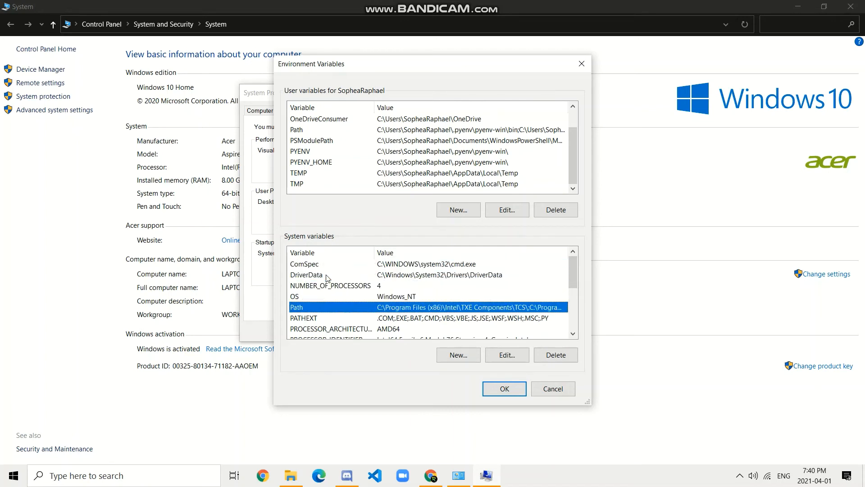
{"action": "key", "text": "Down"}
{"action": "key", "text": "Down"}
{"action": "key", "text": "Down"}
{"action": "key", "text": "Up"}
{"action": "key", "text": "Up"}
{"action": "key", "text": "Up"}
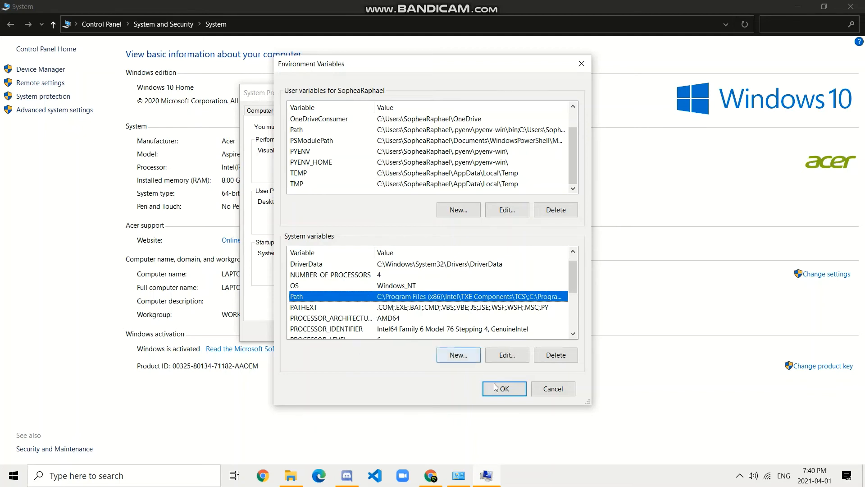
{"action": "left_click", "coordinate": [498, 355]}
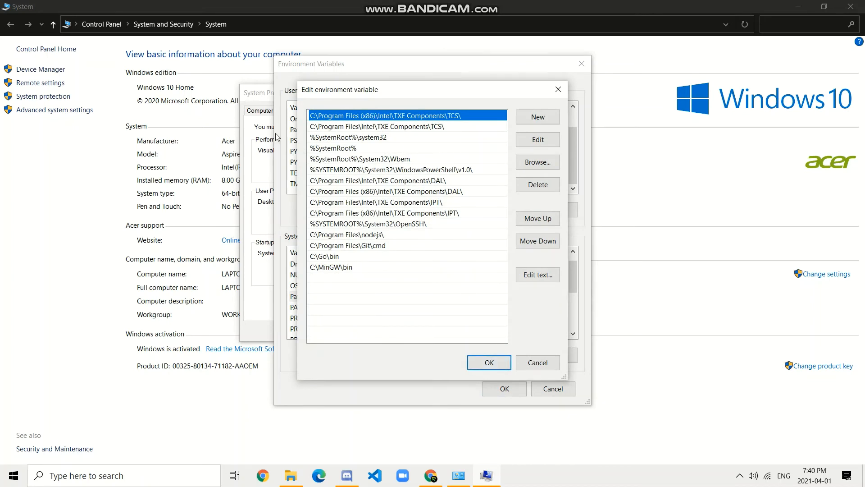
{"action": "left_click_drag", "start_coordinate": [338, 89], "coordinate": [480, 57]}
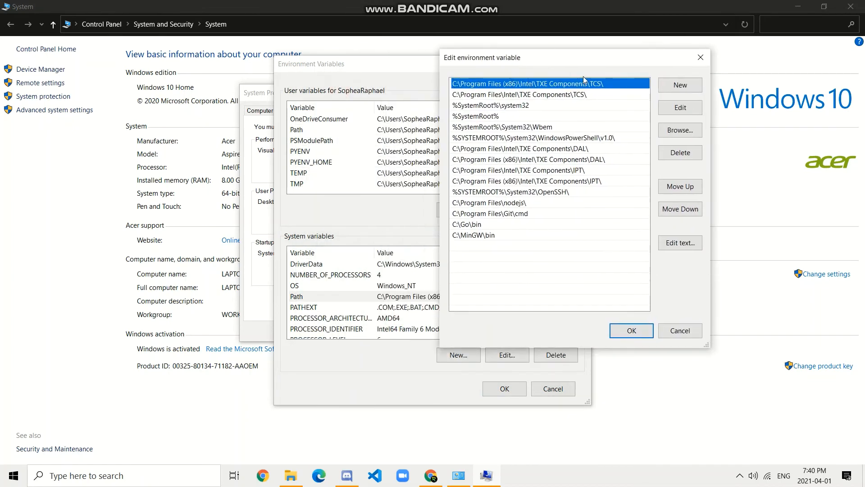
{"action": "left_click_drag", "start_coordinate": [555, 63], "coordinate": [363, 113]}
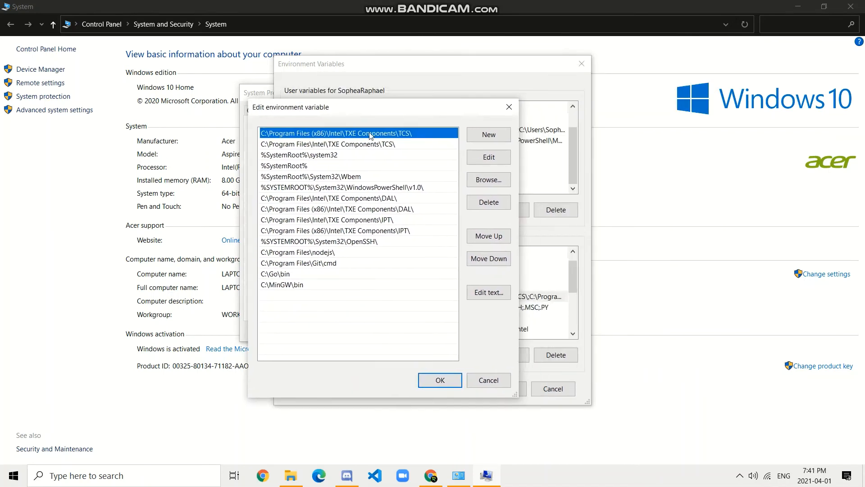
{"action": "left_click", "coordinate": [490, 134]}
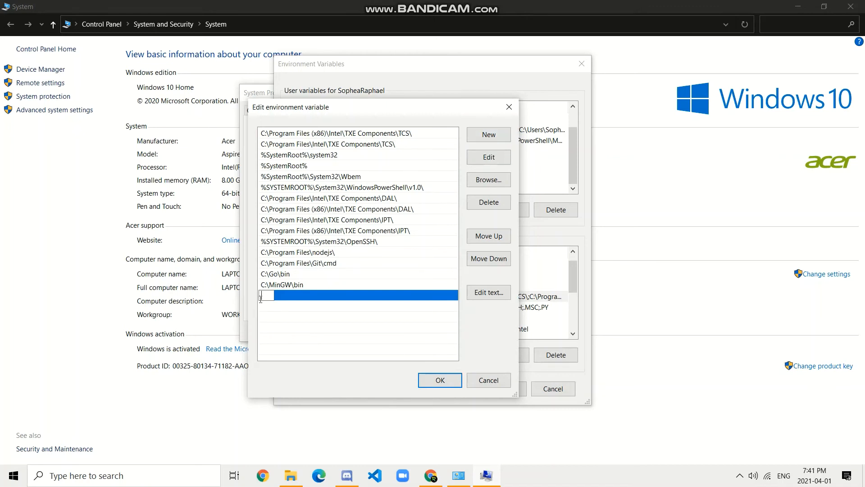
{"action": "type", "text": "ghghgh"}
{"action": "key", "text": "BackSpace"}
{"action": "key", "text": "BackSpace"}
{"action": "key", "text": "BackSpace"}
{"action": "key", "text": "BackSpace"}
{"action": "key", "text": "BackSpace"}
{"action": "key", "text": "BackSpace"}
- Switch to File Explorer, open the bin folder inside MinGW on the C: drive and copy its path
{"action": "left_click", "coordinate": [290, 476]}
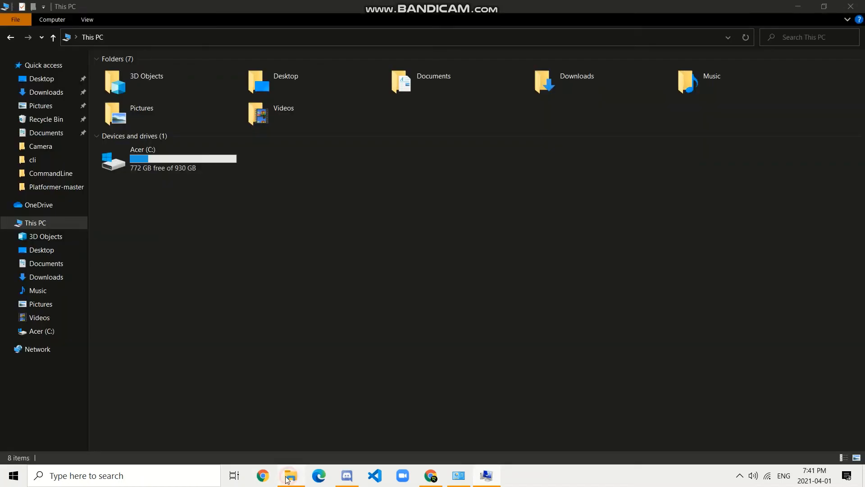
{"action": "left_click", "coordinate": [53, 334]}
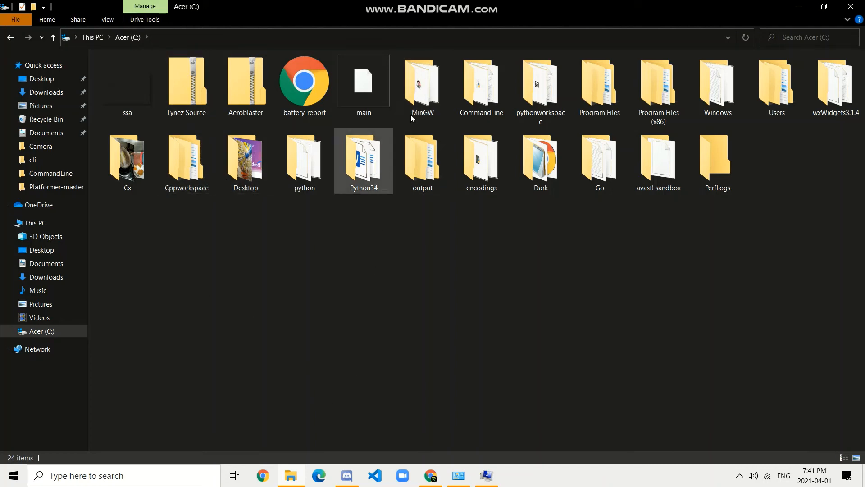
{"action": "double_click", "coordinate": [438, 90]}
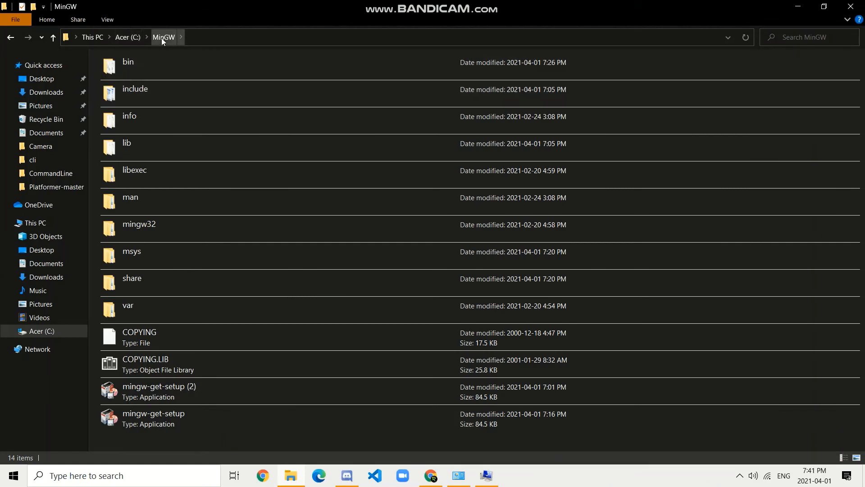
{"action": "double_click", "coordinate": [142, 76]}
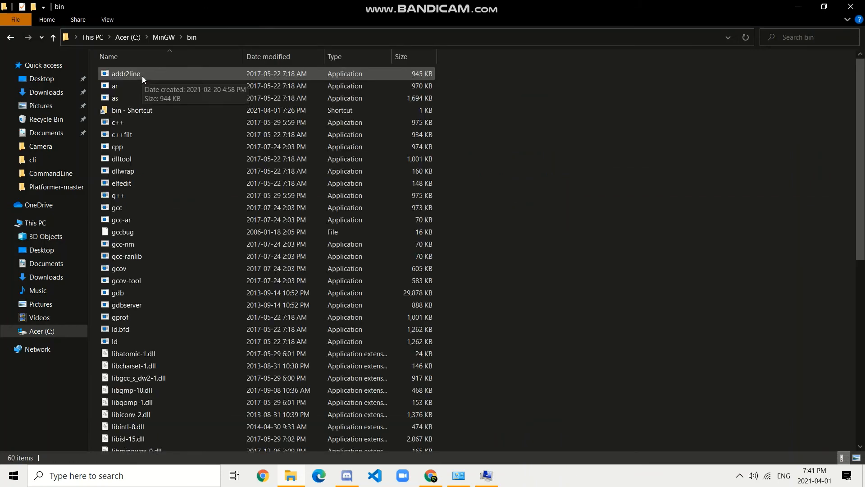
{"action": "left_click", "coordinate": [248, 36]}
{"action": "key", "text": "ctrl+c"}
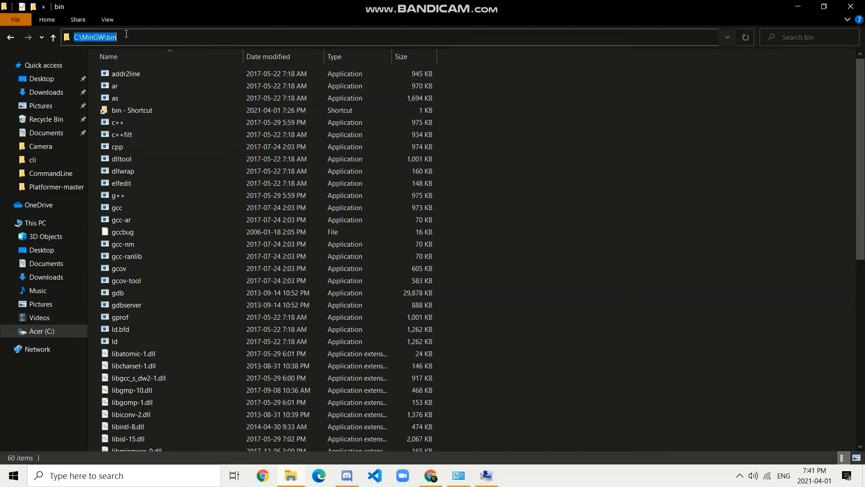
- Minimize File Explorer and add C:\MinGW\bin as a new entry to the Path variable
{"action": "left_click", "coordinate": [797, 6]}
{"action": "left_click", "coordinate": [488, 134]}
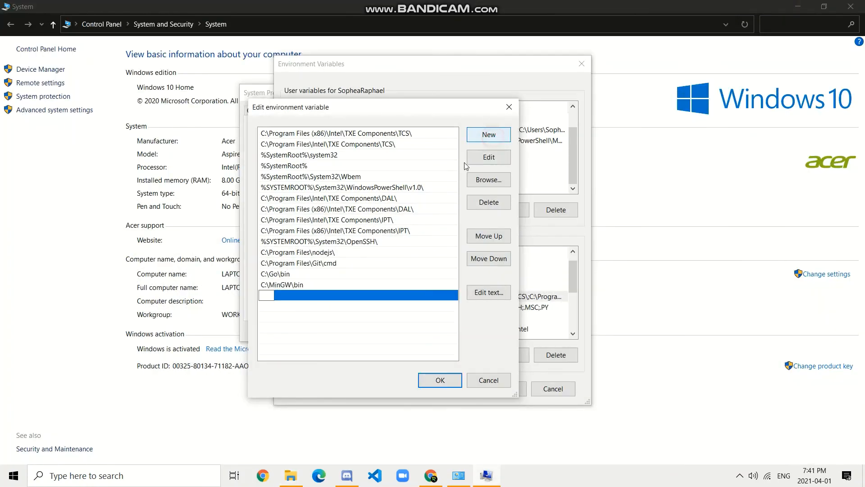
{"action": "key", "text": "ctrl+v"}
{"action": "left_click", "coordinate": [330, 310]}
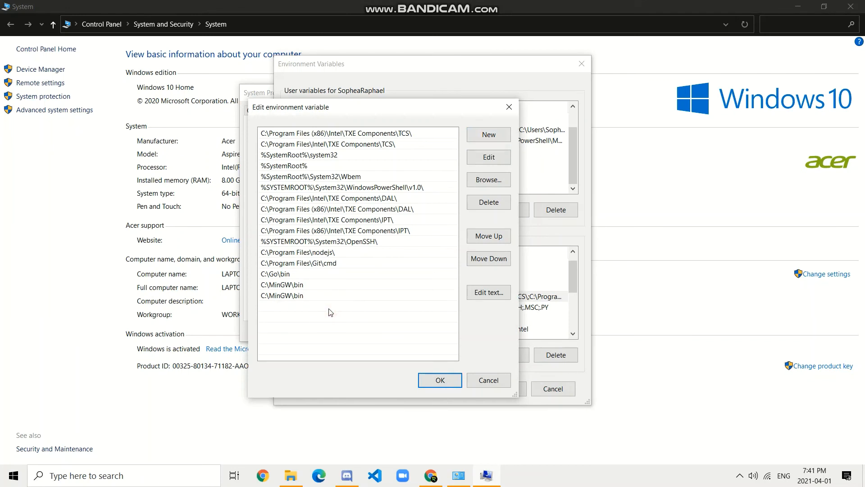
- Delete the duplicate C:\MinGW\bin entry at the end of the Path variable's list
{"action": "left_click", "coordinate": [295, 296]}
{"action": "left_click", "coordinate": [296, 323]}
{"action": "left_click", "coordinate": [290, 286]}
{"action": "left_click", "coordinate": [293, 305]}
{"action": "left_click", "coordinate": [306, 296]}
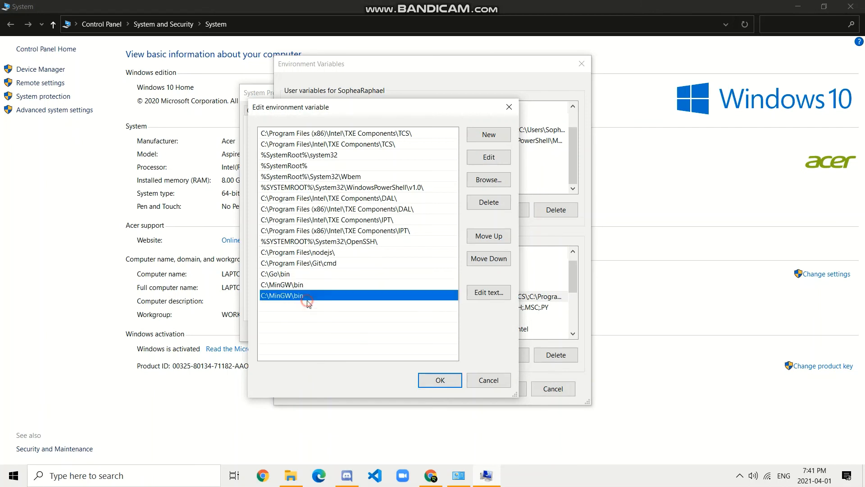
{"action": "left_click", "coordinate": [496, 203]}
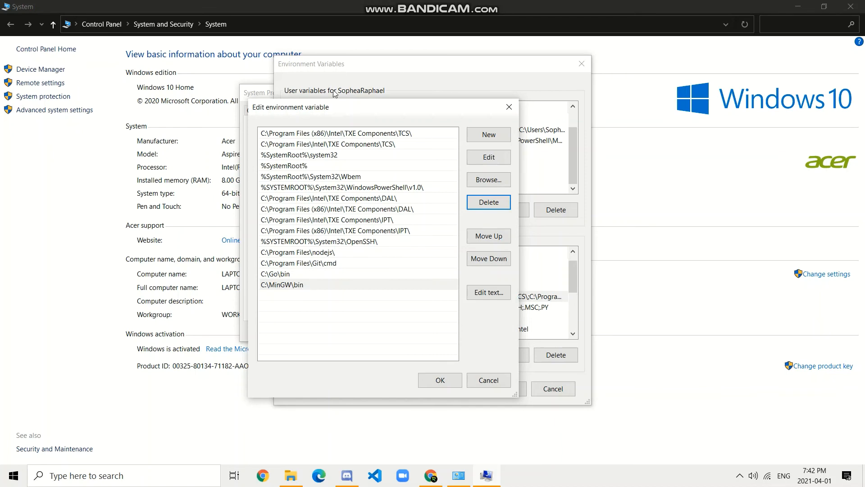
- Confirm the Path, Environment Variables and System Properties dialogs and close the System window
{"action": "left_click", "coordinate": [439, 380]}
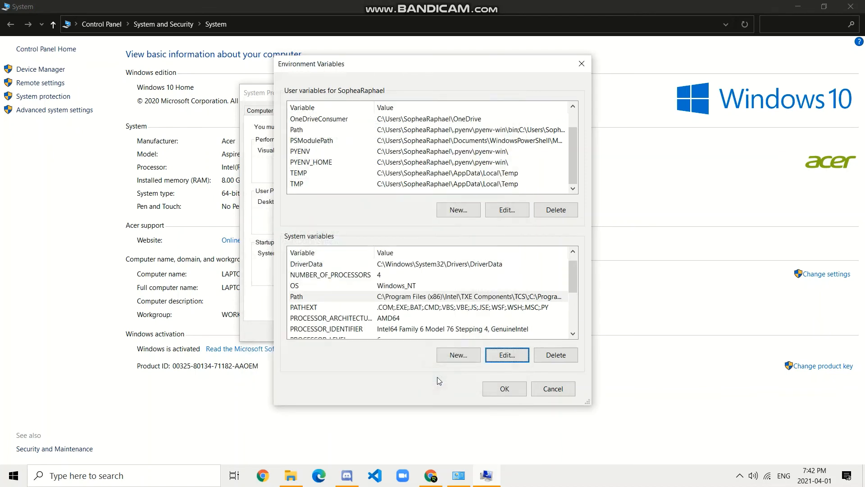
{"action": "left_click", "coordinate": [493, 389]}
{"action": "left_click", "coordinate": [359, 328]}
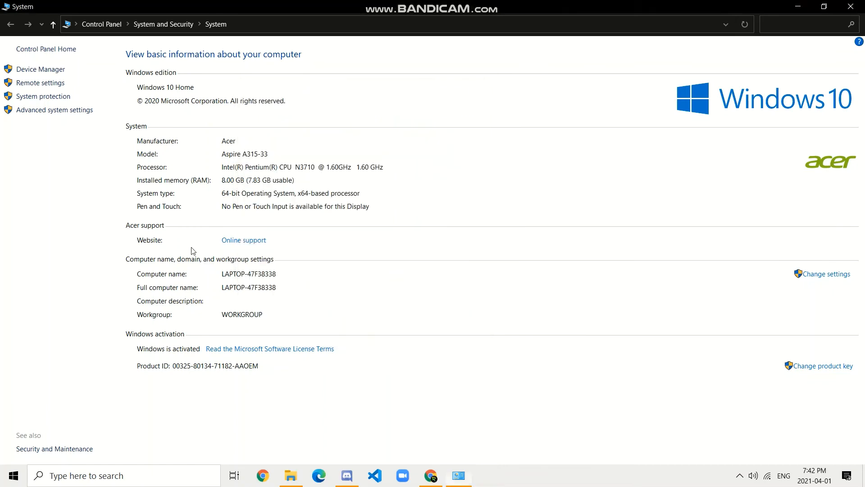
{"action": "left_click", "coordinate": [863, 3]}
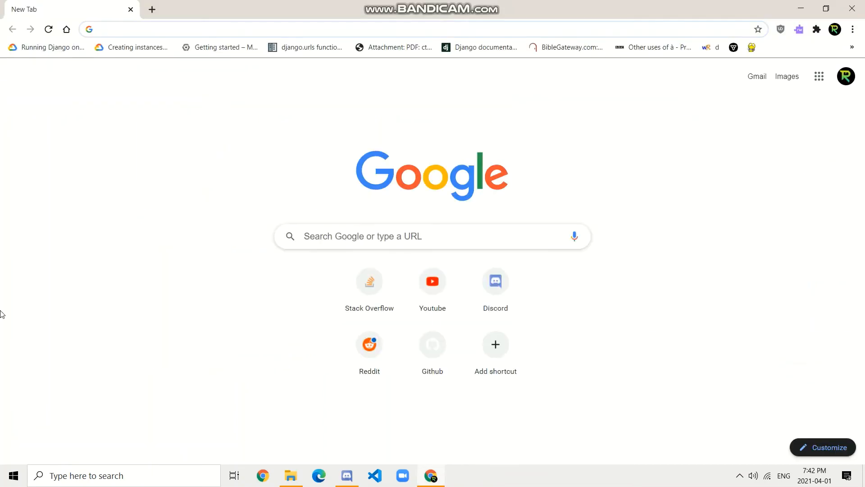
{"action": "left_click", "coordinate": [133, 210]}
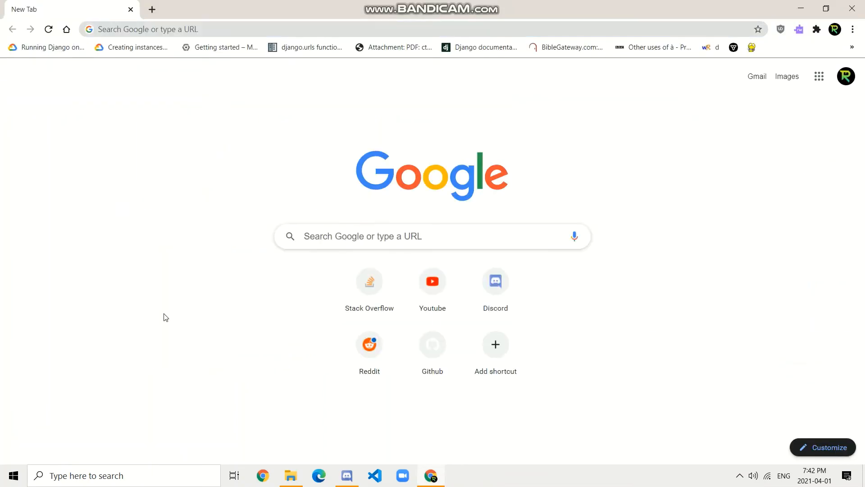
- Search Windows for cmd, open Command Prompt, maximize it and enlarge its text
{"action": "left_click", "coordinate": [118, 477]}
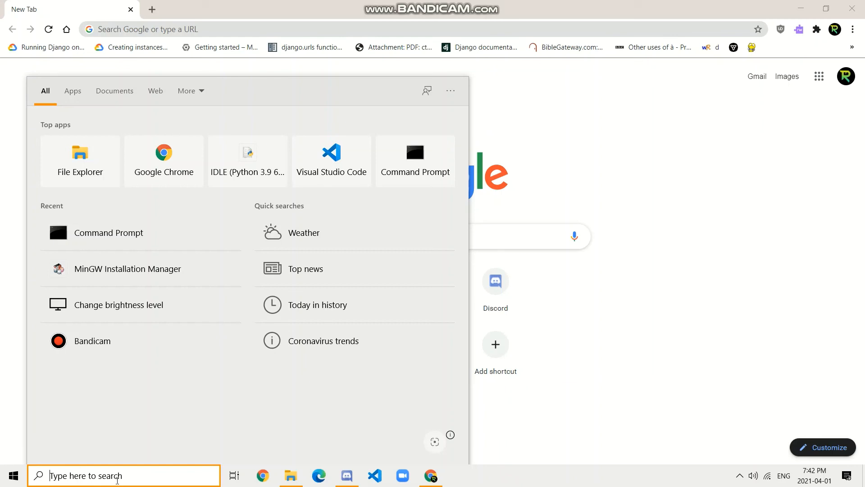
{"action": "type", "text": "cmd"}
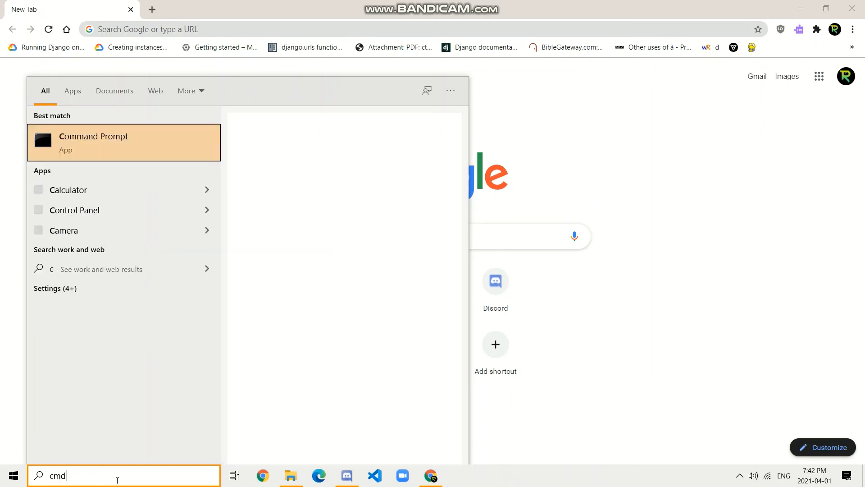
{"action": "key", "text": "Return"}
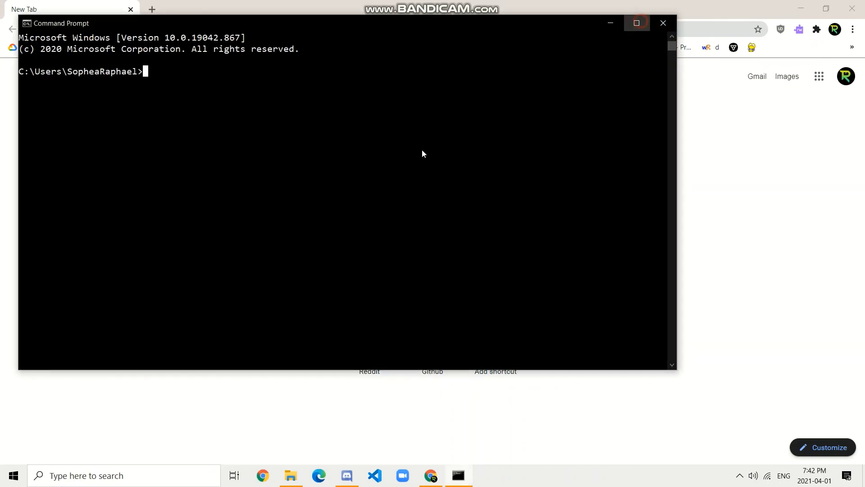
{"action": "key", "text": "super+Up"}
{"action": "scroll", "coordinate": [381, 180], "scroll_direction": "up", "scroll_amount": 3, "text": "ctrl"}
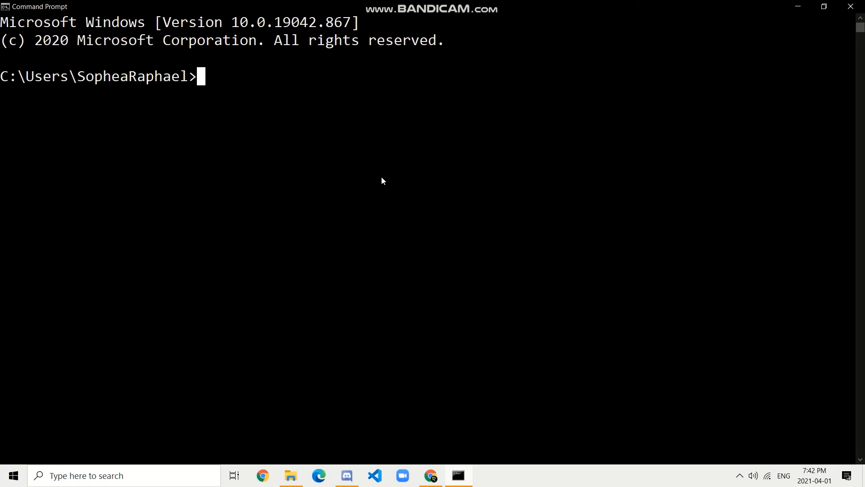
{"action": "key", "text": "Return"}
{"action": "key", "text": "Return"}
{"action": "key", "text": "Return"}
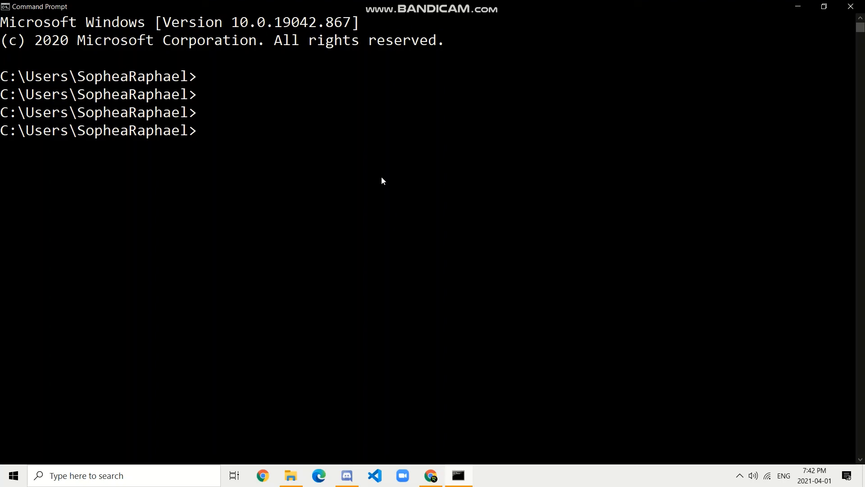
{"action": "left_click_drag", "start_coordinate": [2, 135], "coordinate": [155, 113]}
{"action": "left_click_drag", "start_coordinate": [133, 130], "coordinate": [149, 141]}
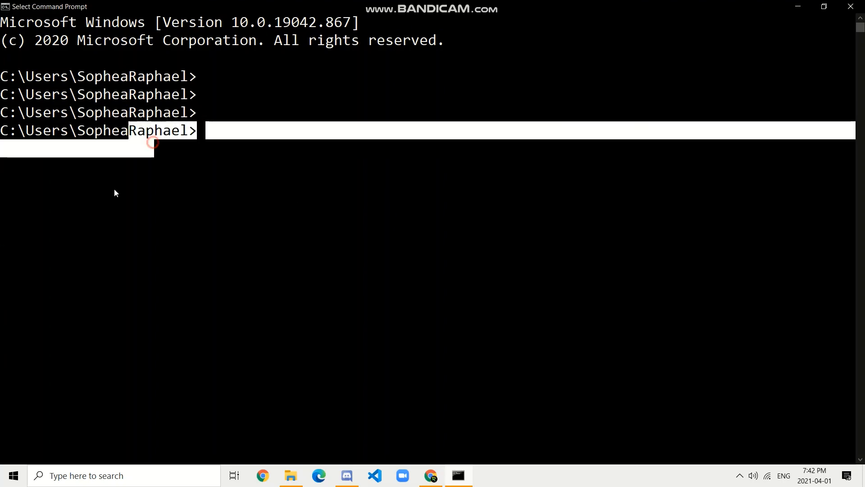
{"action": "left_click", "coordinate": [175, 219]}
{"action": "key", "text": "Return"}
- Run the gcc command to check the compiler installation and highlight its output
{"action": "type", "text": "gcc"}
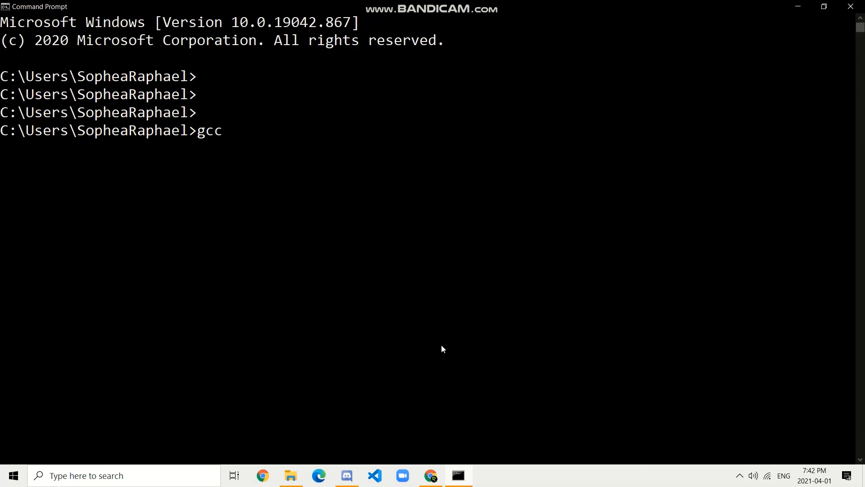
{"action": "key", "text": "Return"}
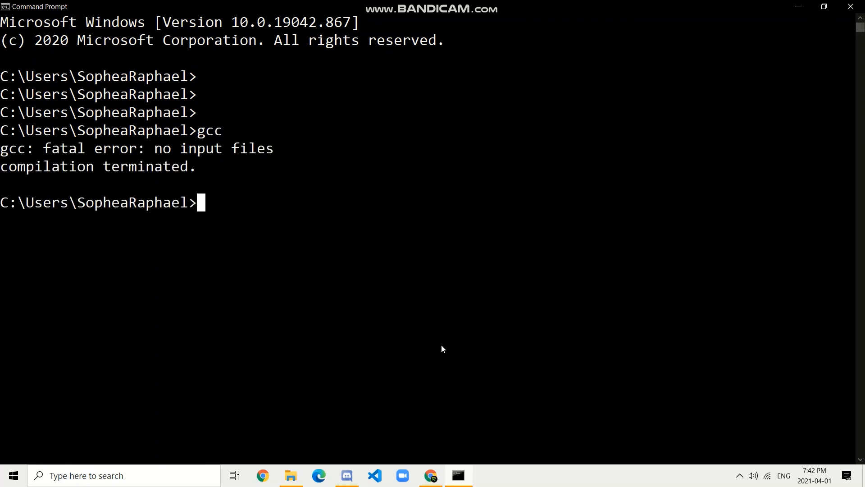
{"action": "left_click_drag", "start_coordinate": [1, 158], "coordinate": [276, 166]}
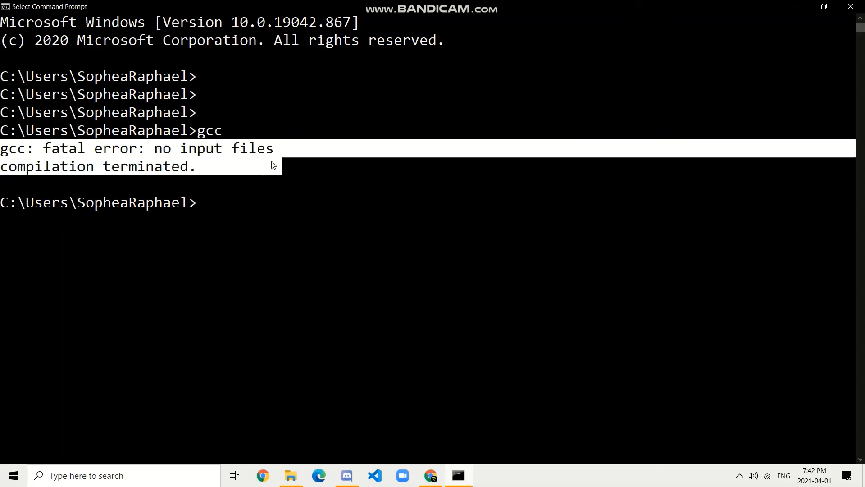
{"action": "left_click_drag", "start_coordinate": [193, 131], "coordinate": [223, 131]}
{"action": "left_click_drag", "start_coordinate": [206, 168], "coordinate": [4, 149]}
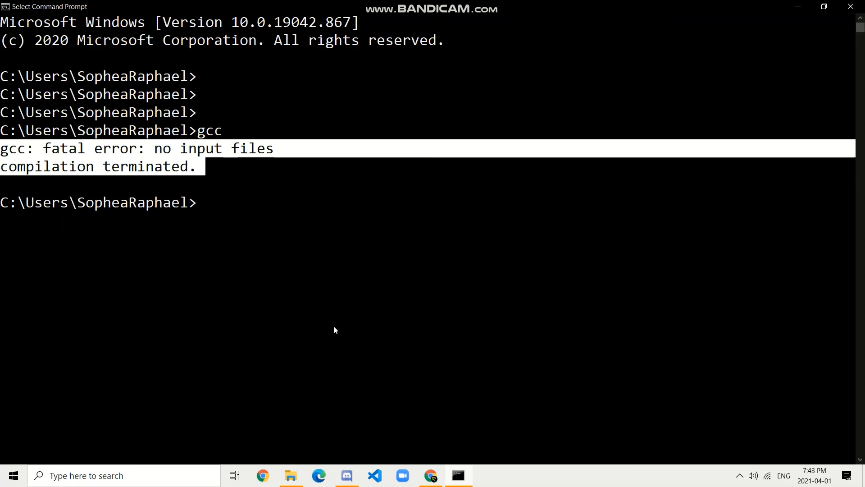
{"action": "type", "text": "gcc"}
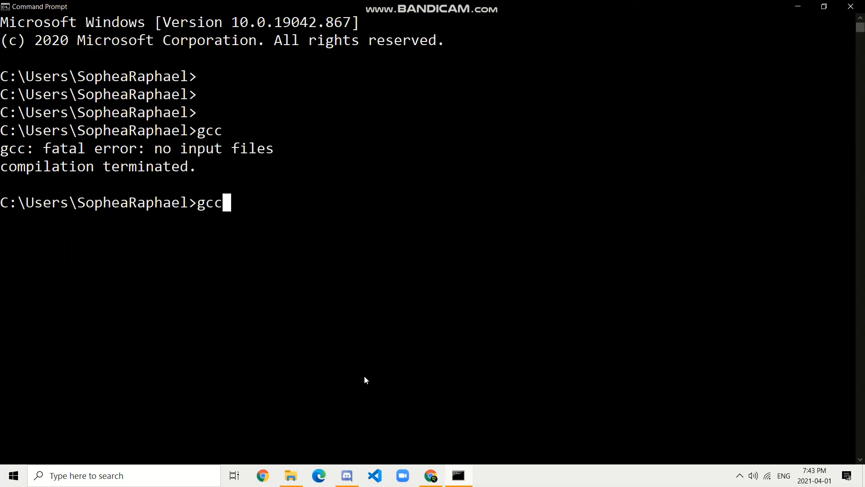
{"action": "key", "text": "BackSpace"}
{"action": "key", "text": "BackSpace"}
{"action": "key", "text": "BackSpace"}
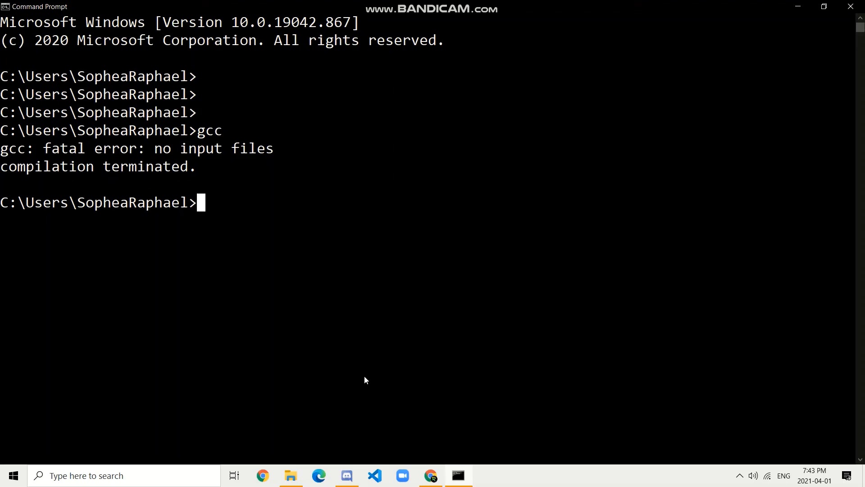
- Close the Command Prompt window and show the hidden system tray icons
{"action": "left_click_drag", "start_coordinate": [1, 165], "coordinate": [204, 163]}
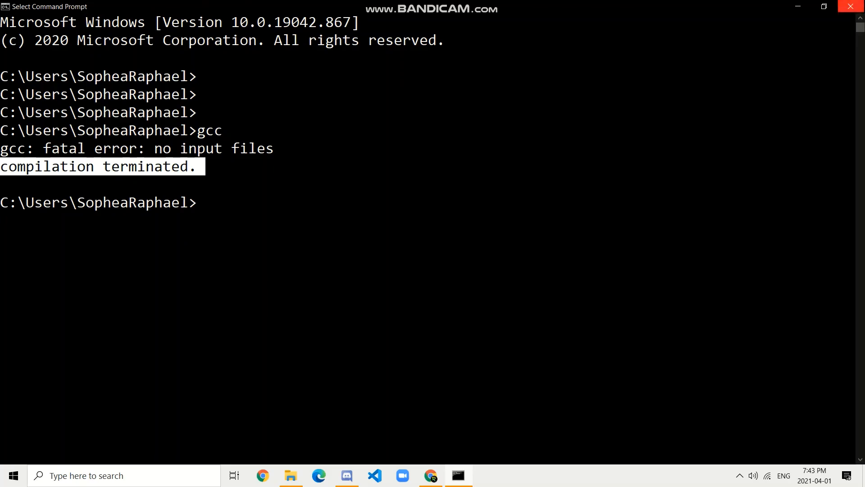
{"action": "left_click", "coordinate": [851, 7]}
{"action": "left_click", "coordinate": [741, 477]}
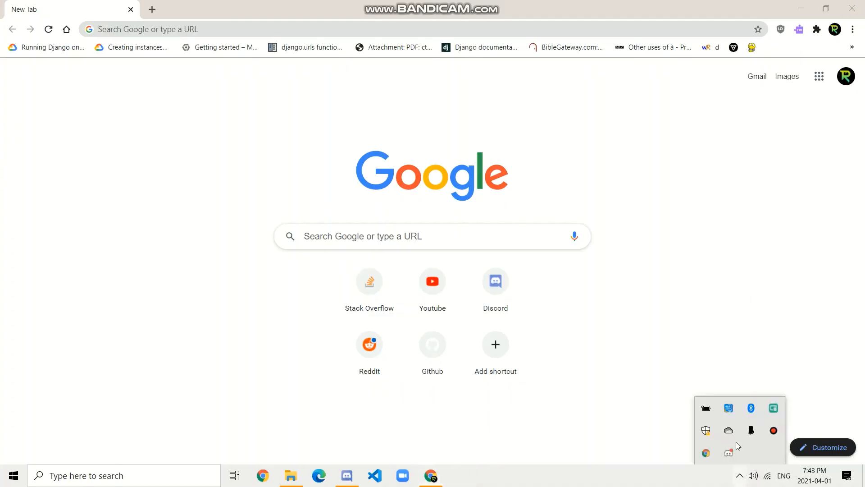